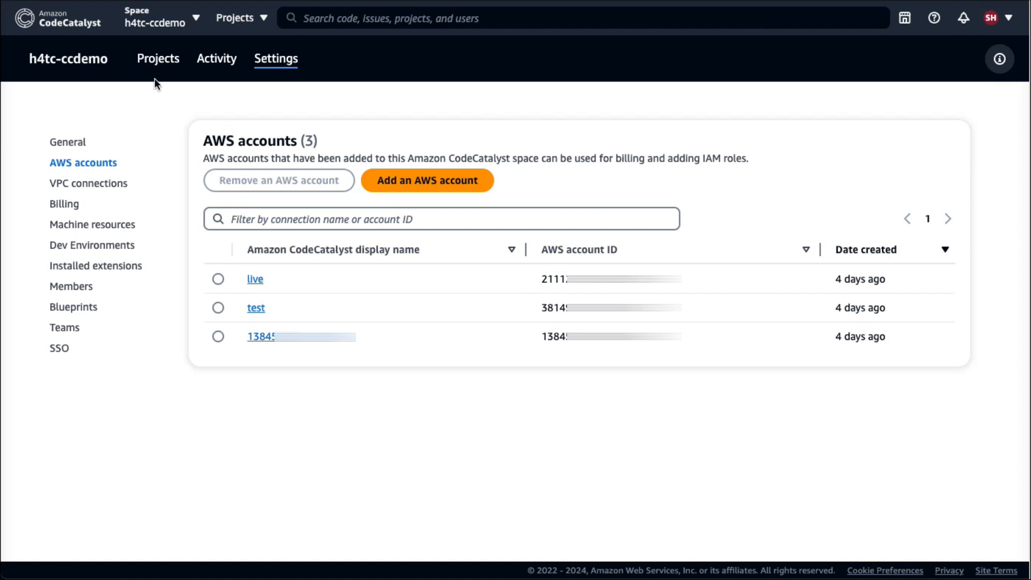
# Start a new non-production environment in the EnvironmentDemo project, named "test" and described as "Our test account".
pyautogui.click(156, 59)
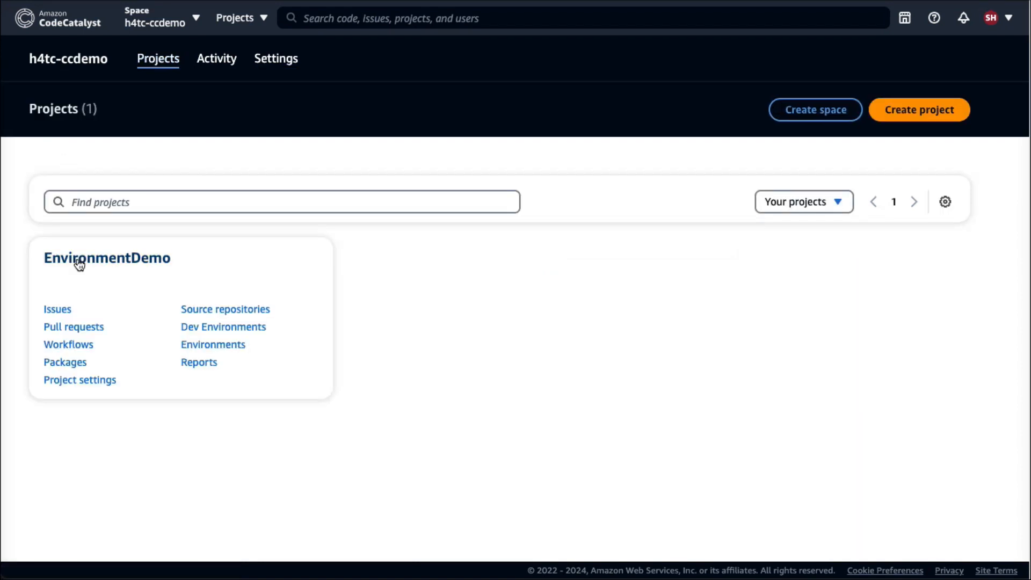
pyautogui.click(198, 346)
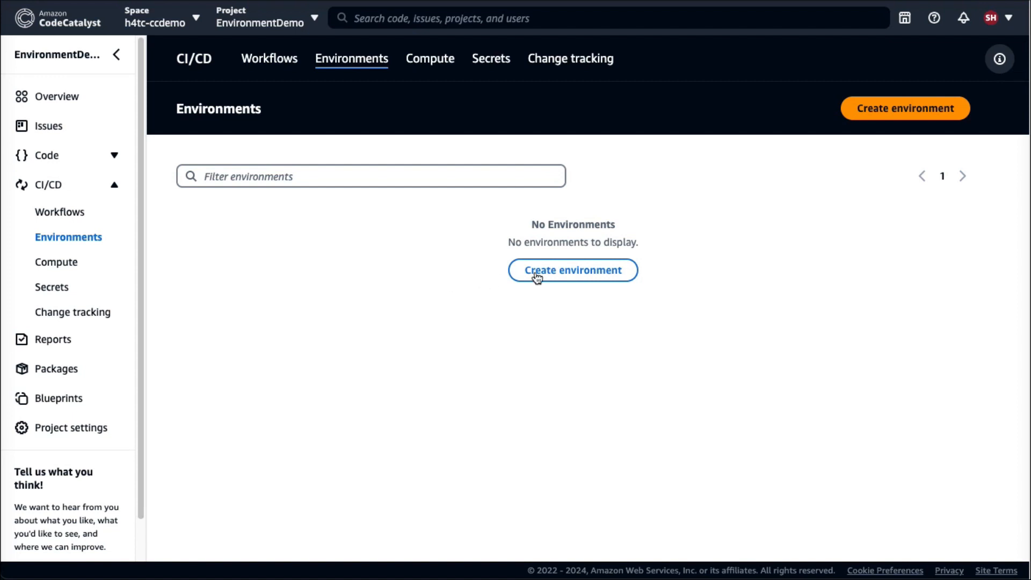
pyautogui.click(562, 276)
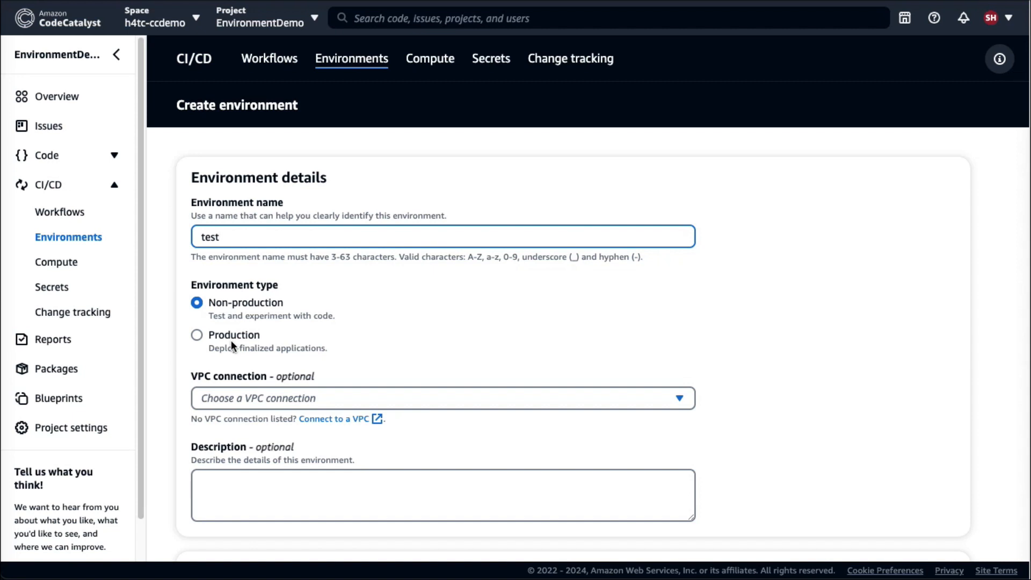
pyautogui.click(285, 511)
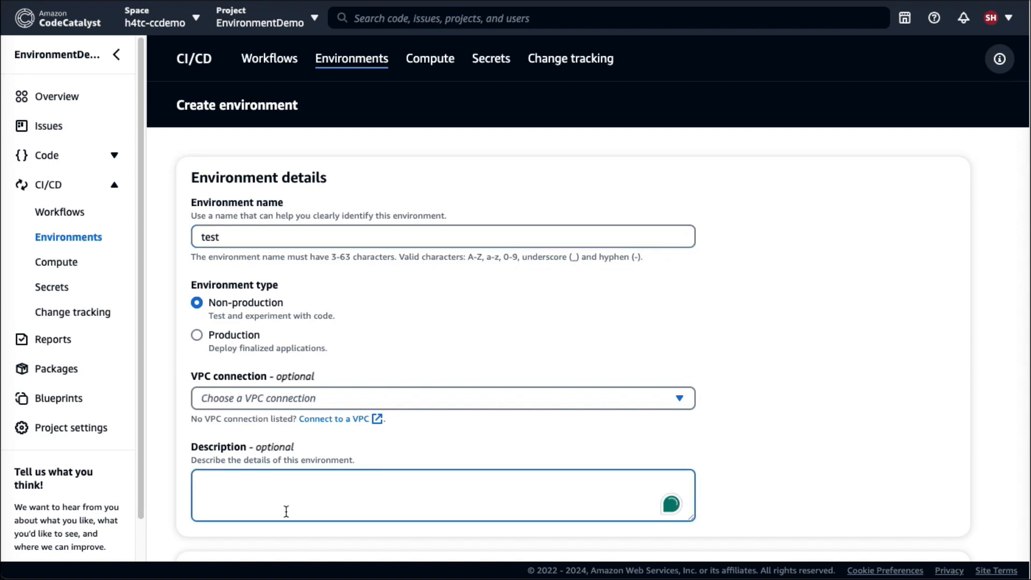
pyautogui.write('Our test account')
# Connect the new environment to the "test" AWS account connection and create it.
pyautogui.scroll(-2, 662, 530)
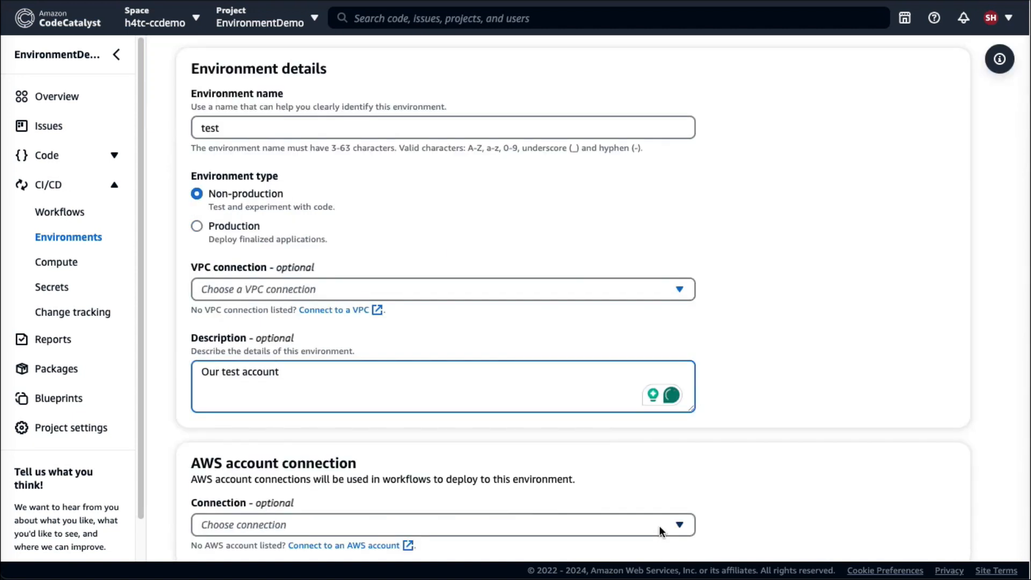
pyautogui.click(661, 530)
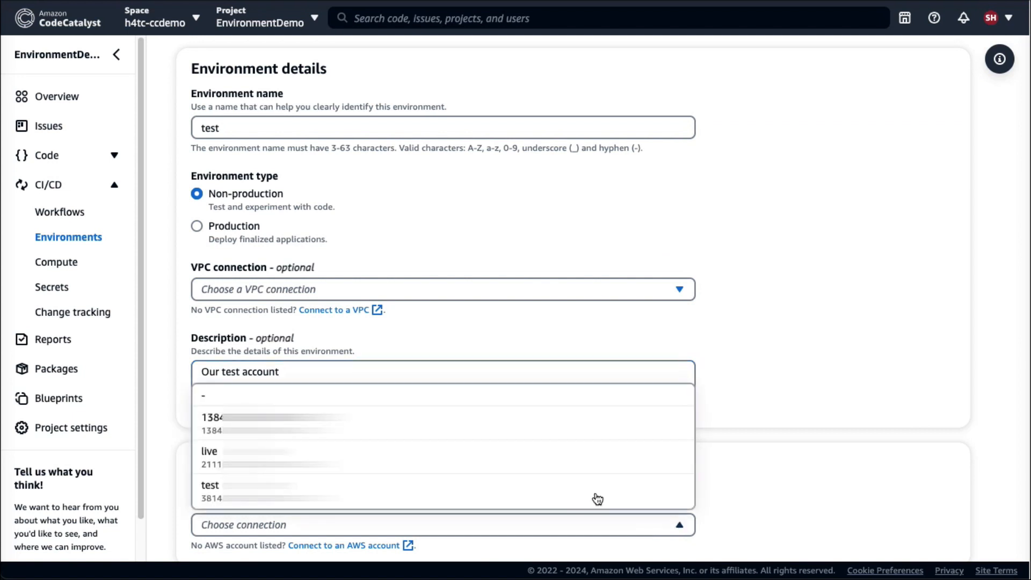
pyautogui.click(375, 485)
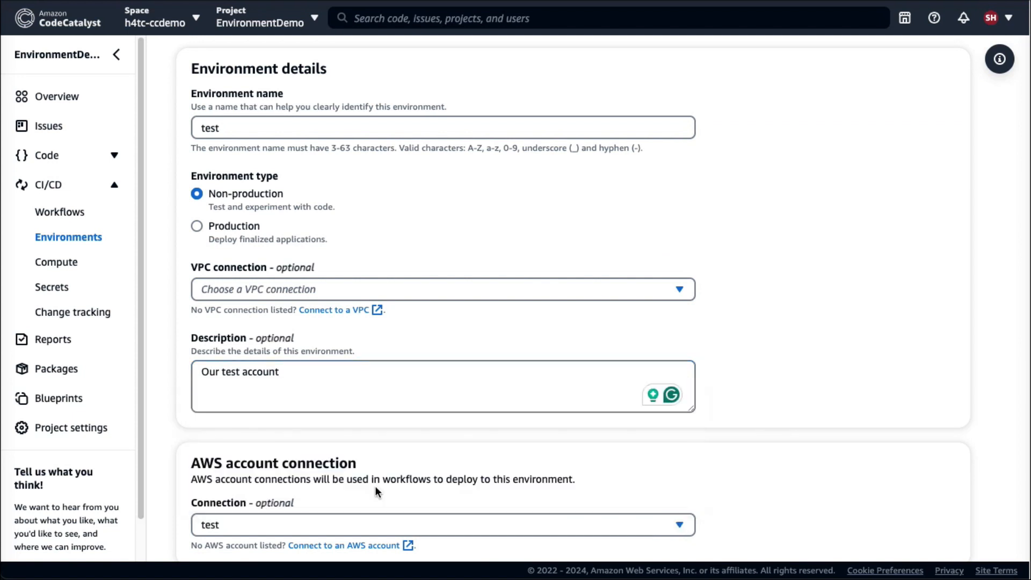
pyautogui.scroll(-2, 375, 485)
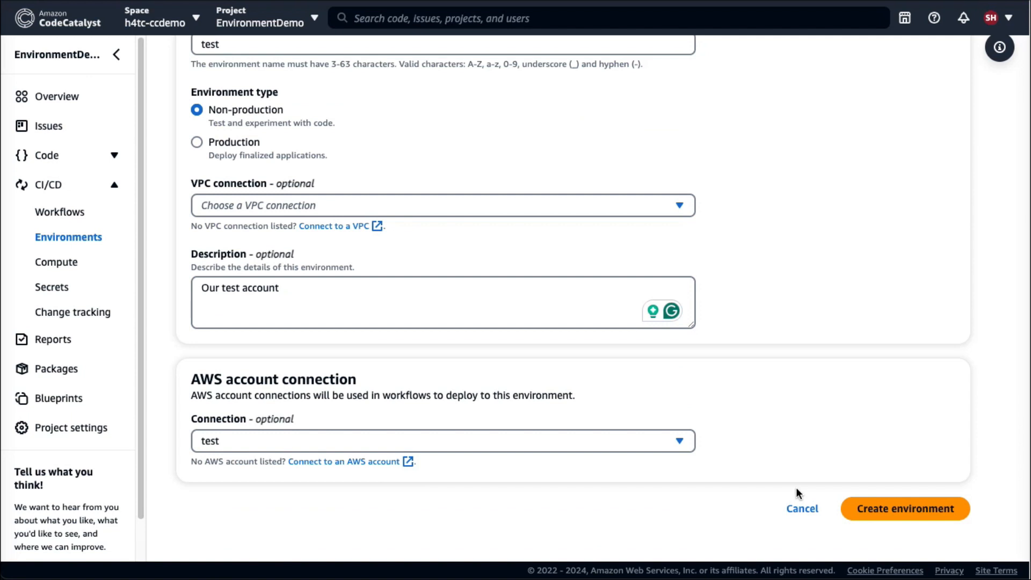
pyautogui.click(870, 512)
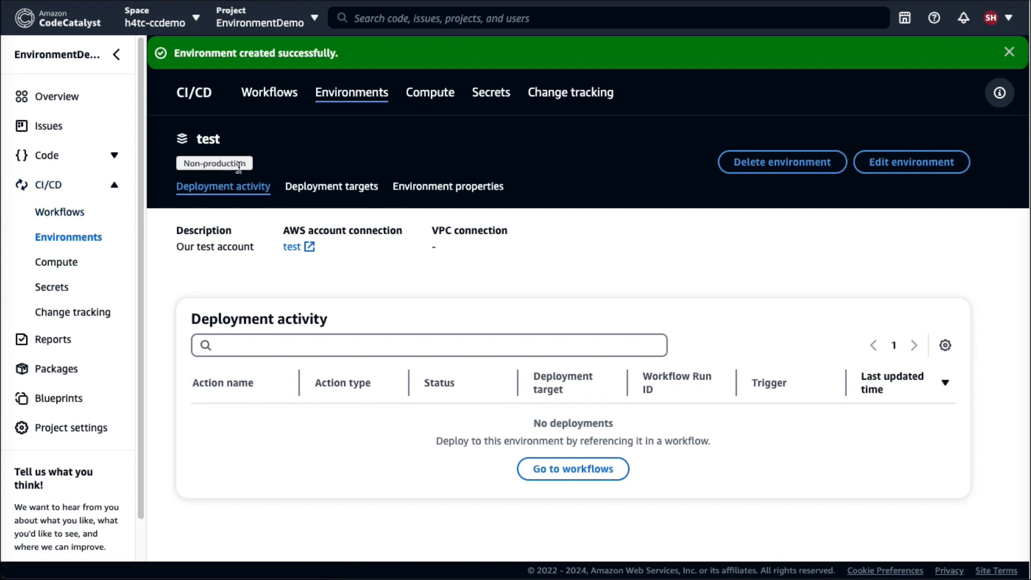
# Create a production environment named "live" with the description "our live account" and the "live" AWS account connection.
pyautogui.click(64, 238)
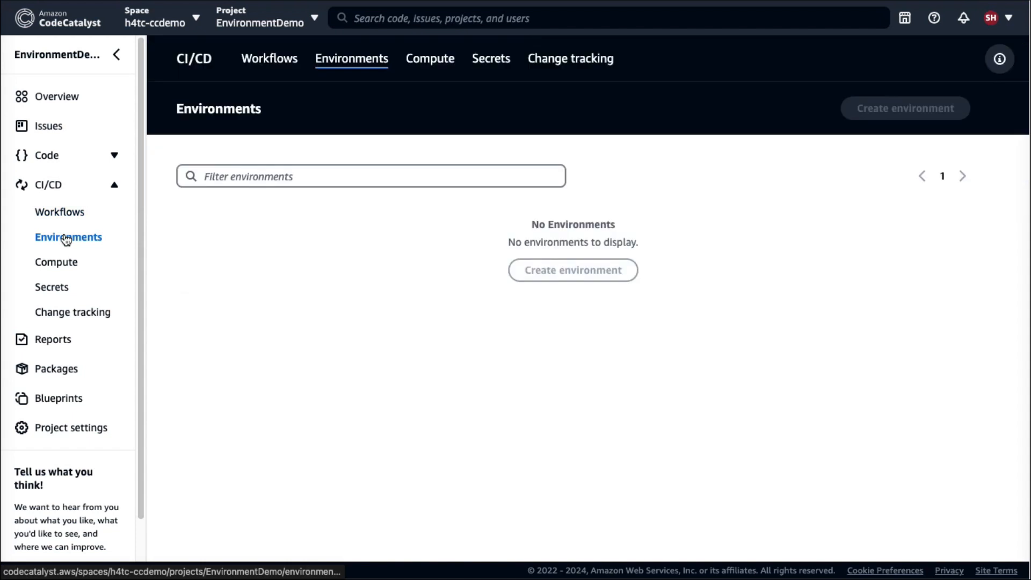
pyautogui.click(850, 114)
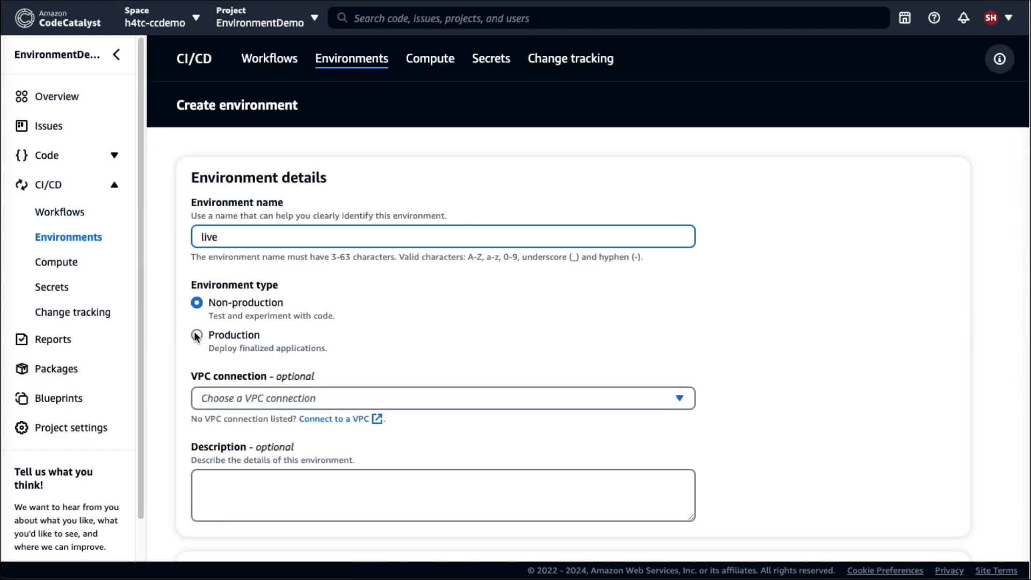
pyautogui.click(197, 335)
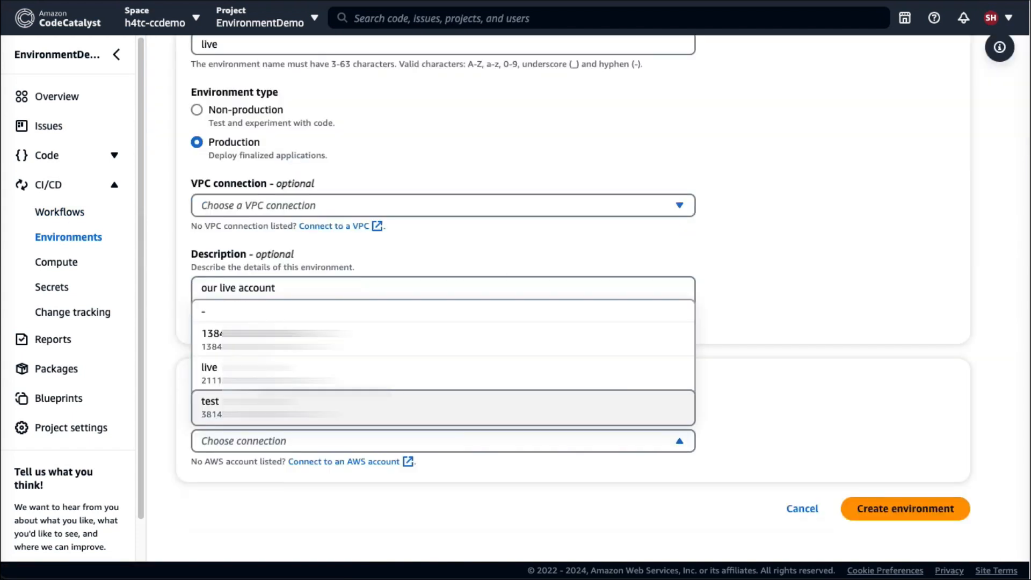
pyautogui.click(325, 376)
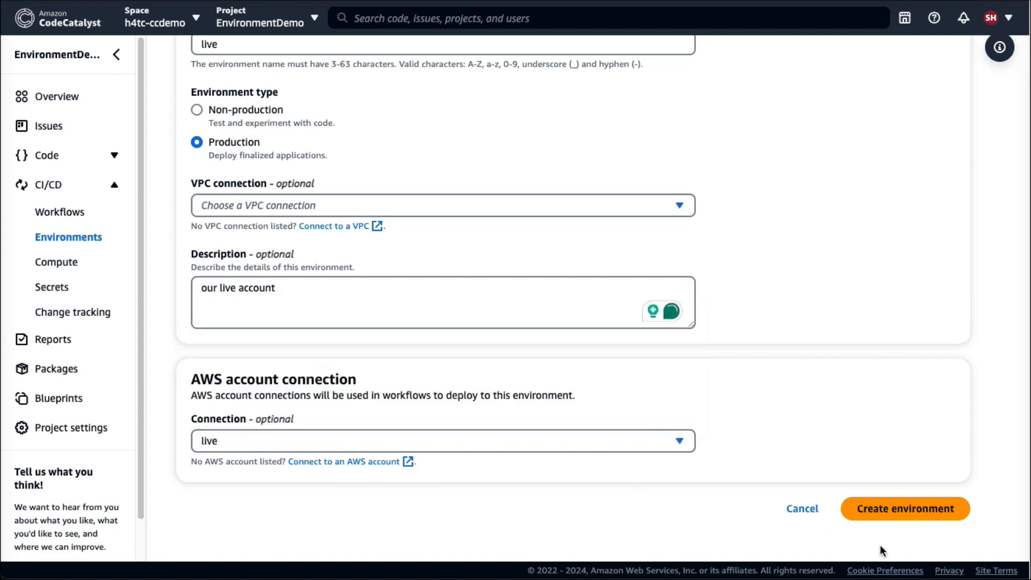
pyautogui.click(907, 516)
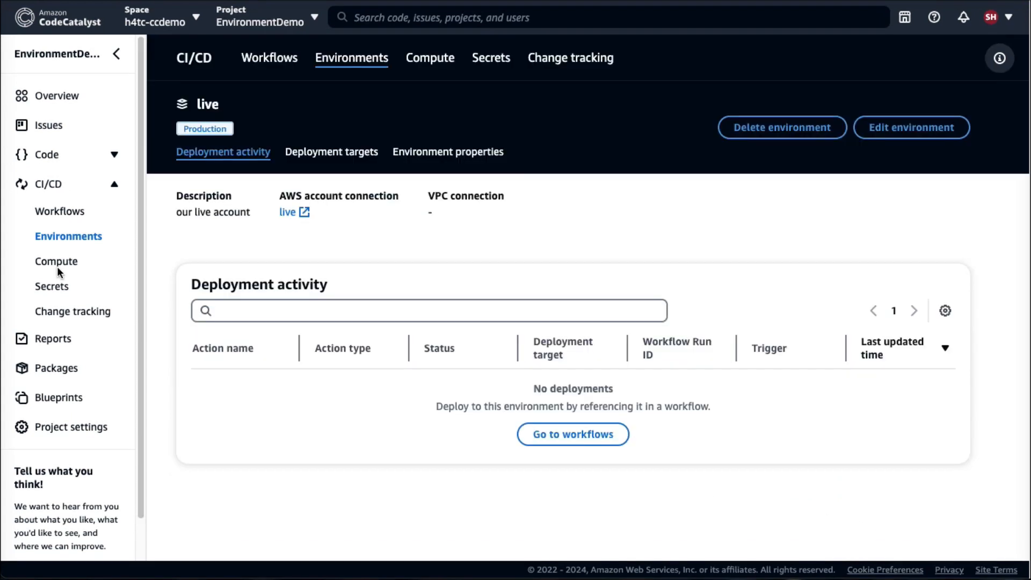
# Review the project's environments and open the most recent run of simple-workflow.
pyautogui.click(72, 236)
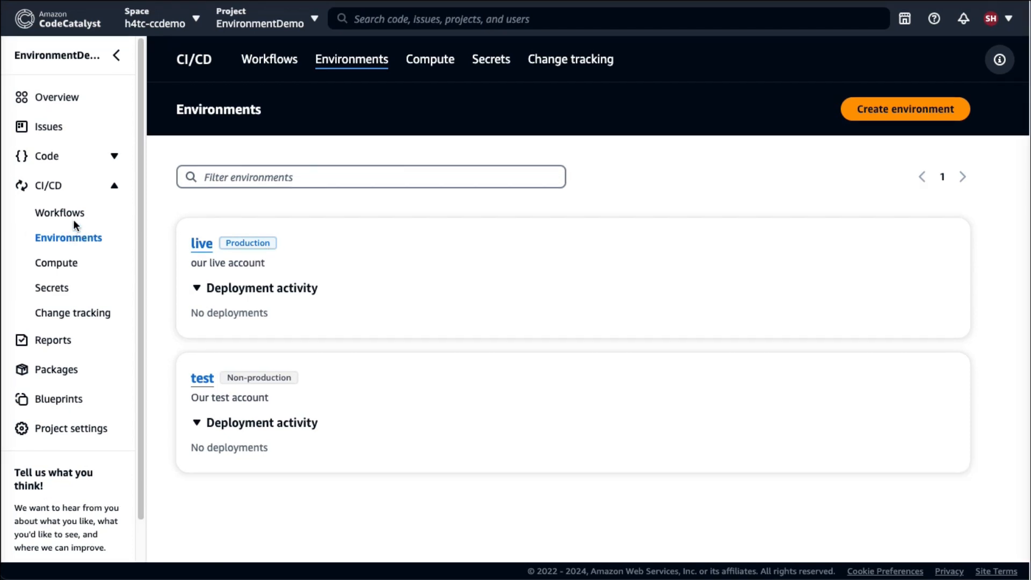
pyautogui.click(65, 213)
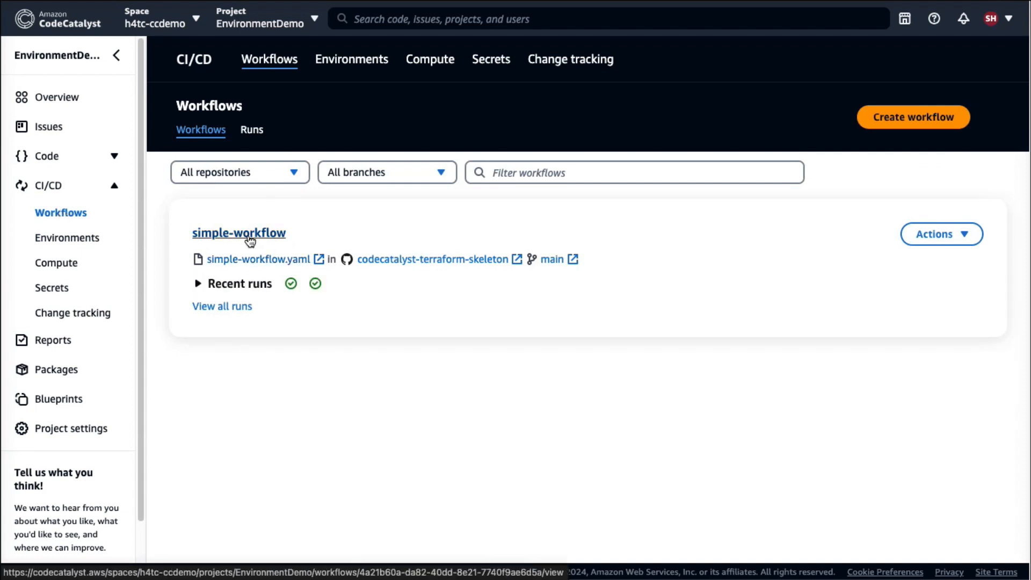
pyautogui.click(198, 283)
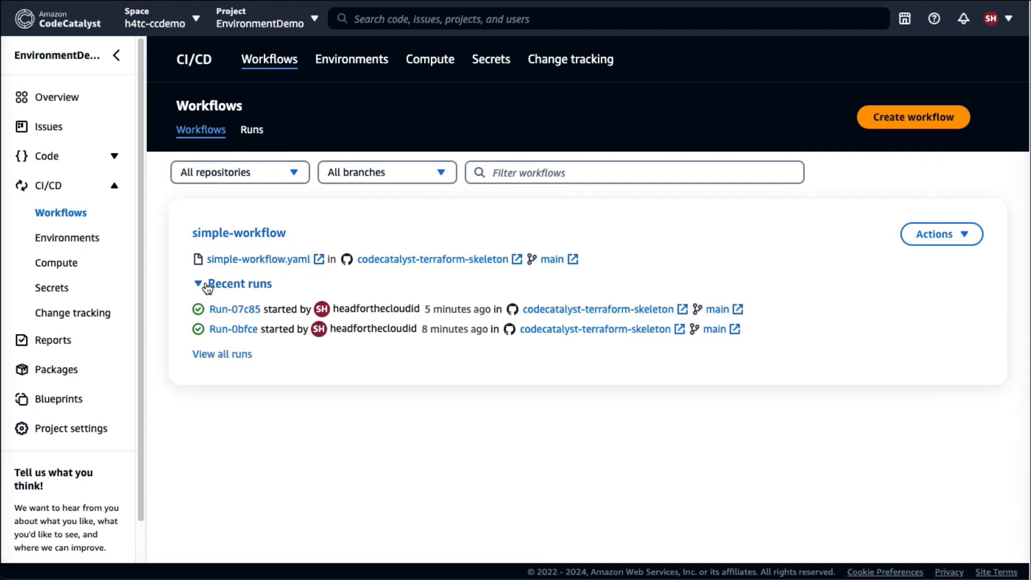
pyautogui.click(239, 308)
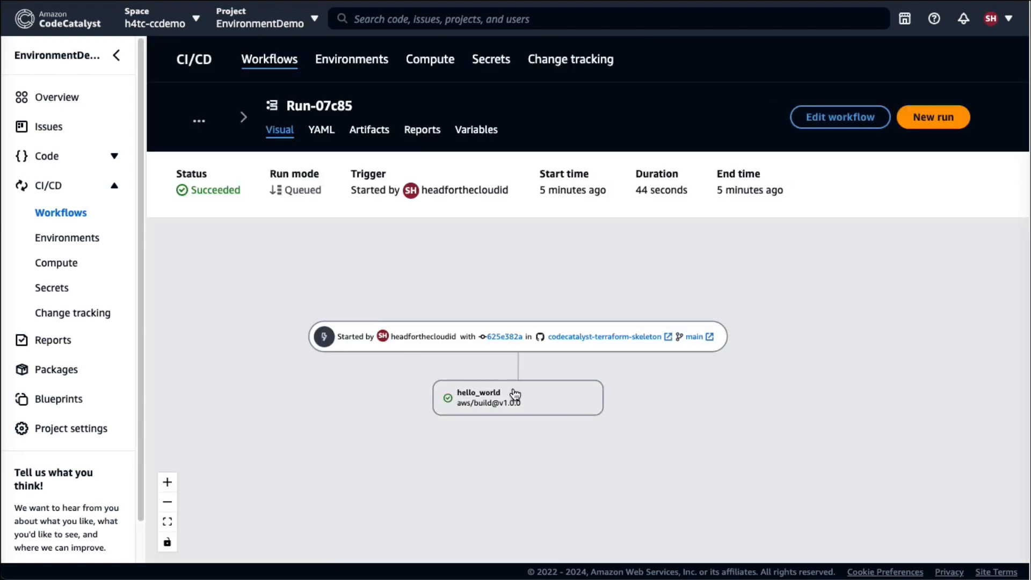
# Examine the log output of the echo "Hello, World!" command in the run's hello_world action.
pyautogui.click(515, 396)
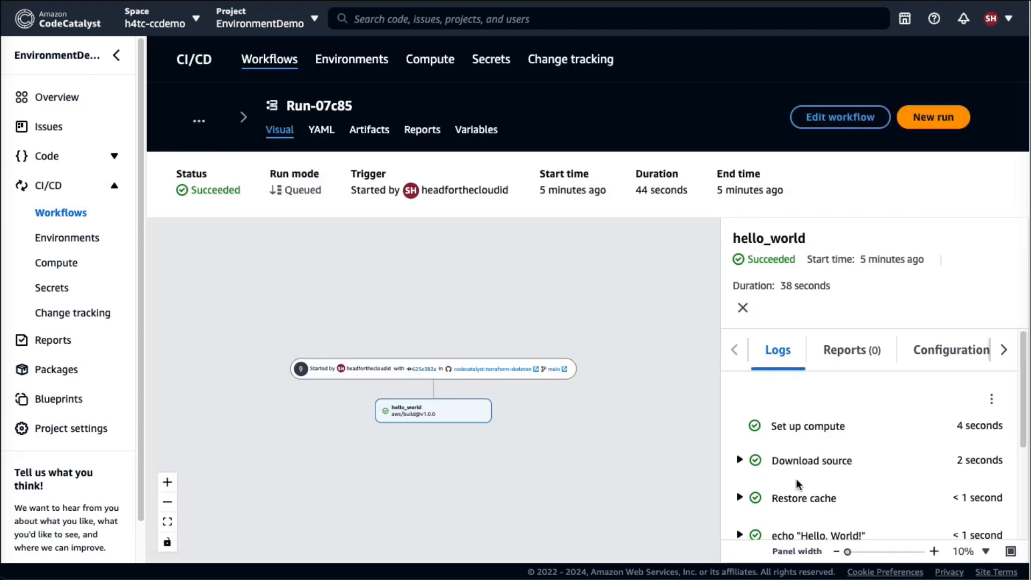
pyautogui.scroll(-1, 795, 478)
pyautogui.click(739, 511)
pyautogui.scroll(-3, 855, 491)
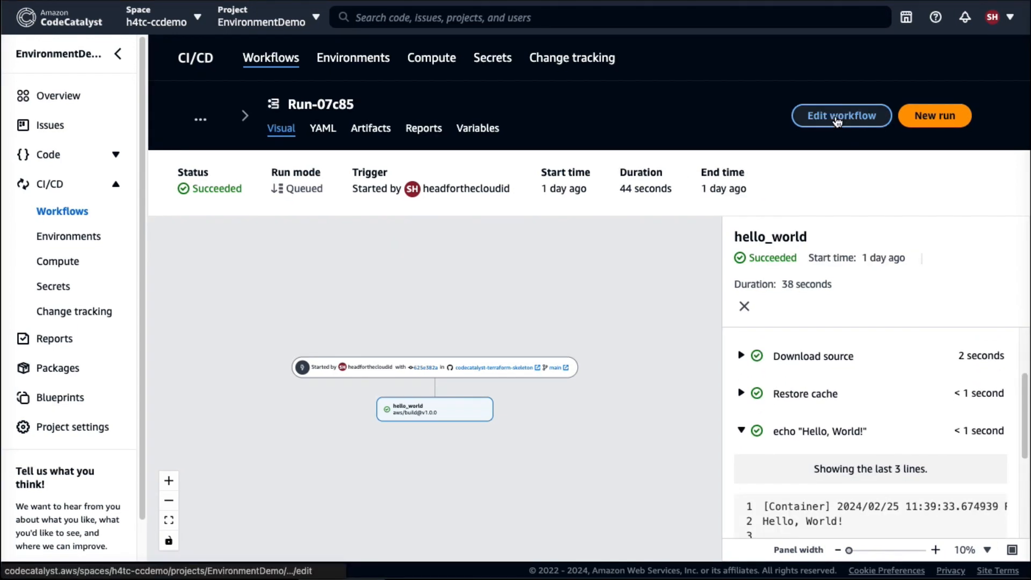
# Edit simple-workflow and add the AWS Build action, version 1.0.0, to it.
pyautogui.click(836, 120)
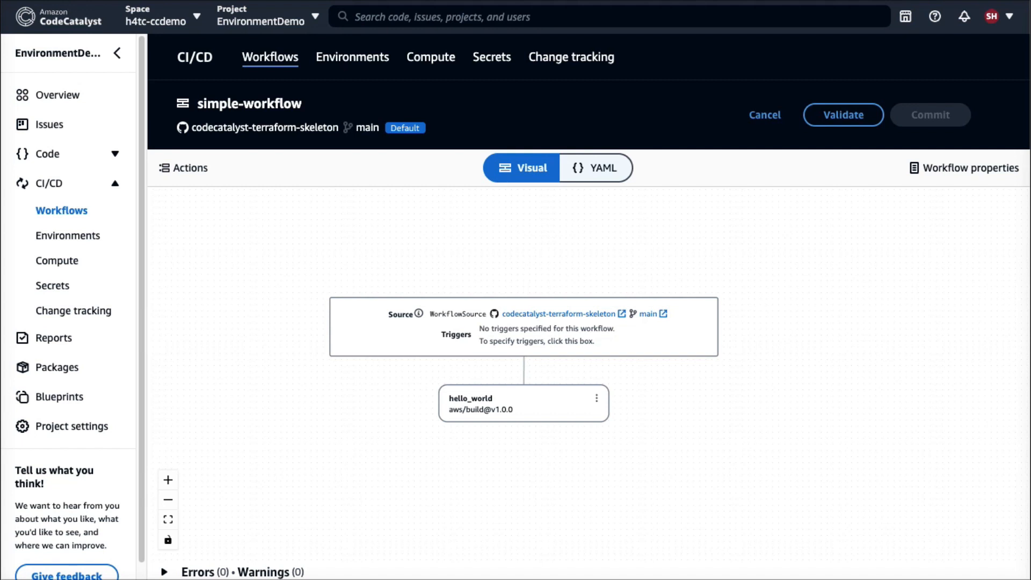
pyautogui.click(189, 169)
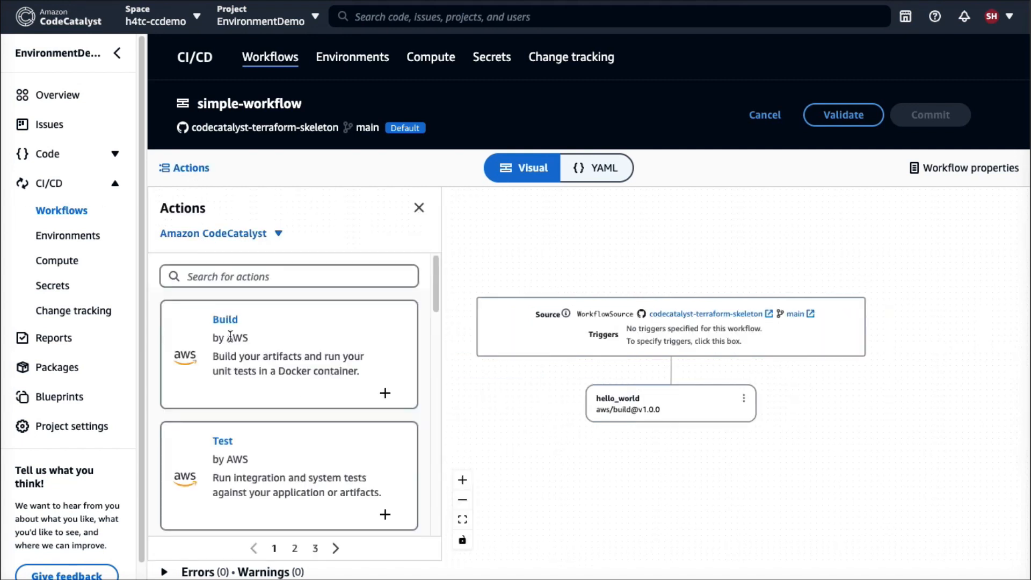
pyautogui.click(224, 320)
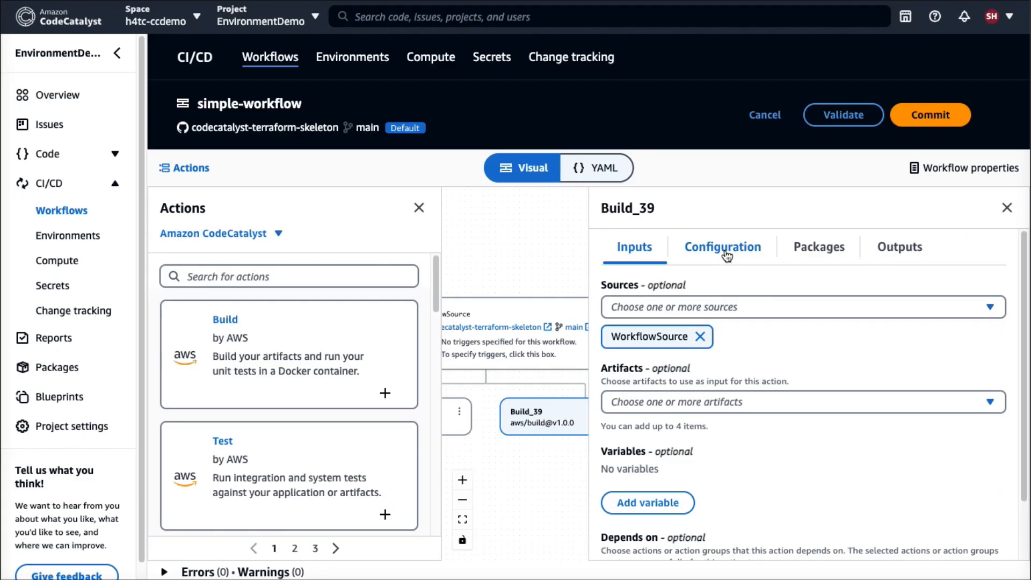
# Rename the new build action to "RunCLIinTest" in its configuration.
pyautogui.click(724, 248)
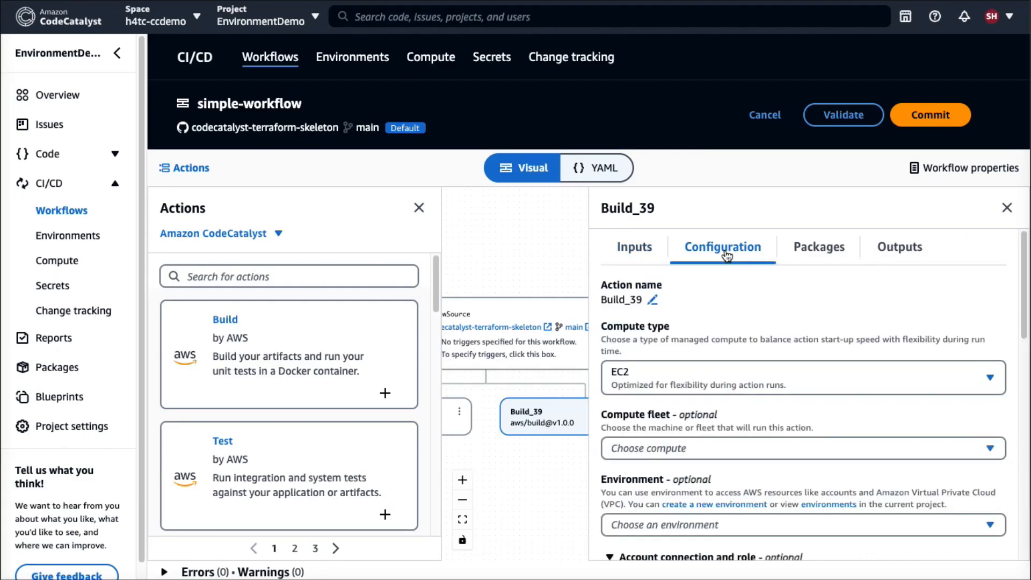
pyautogui.click(658, 298)
pyautogui.moveTo(655, 309); pyautogui.dragTo(569, 292)
pyautogui.write('RunC')
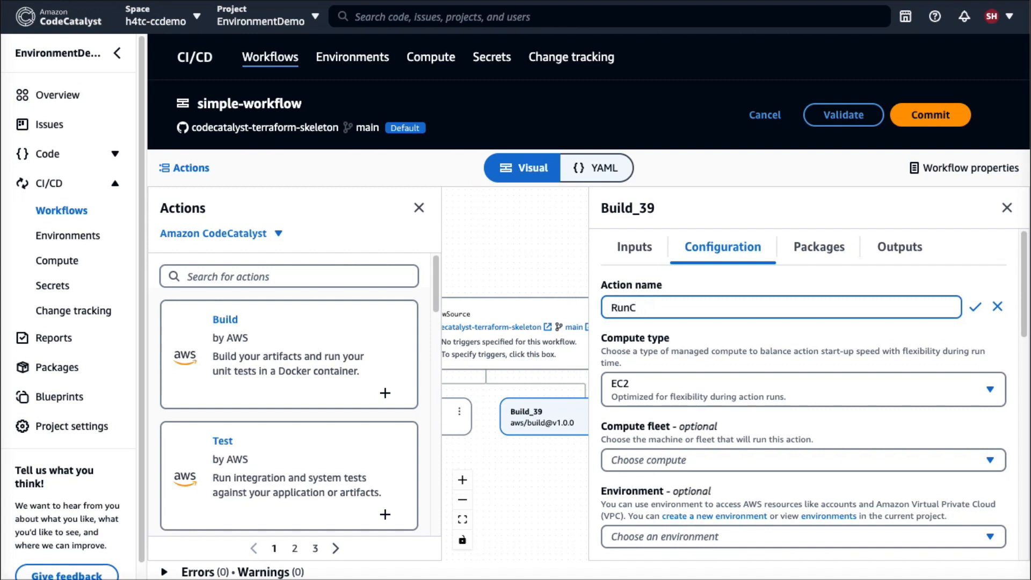
pyautogui.write('LIinTest')
pyautogui.click(975, 307)
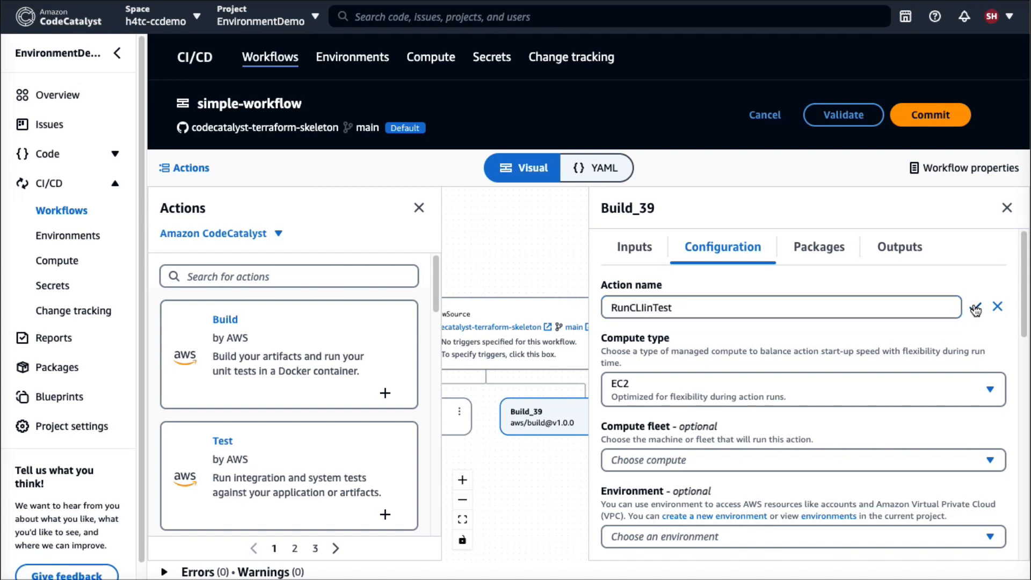
# Assign RunCLIinTest the test environment, the test account connection and the CodeCatalystWorkflowDevelopmentRole-h4tc-ccdemo role.
pyautogui.scroll(-4, 826, 361)
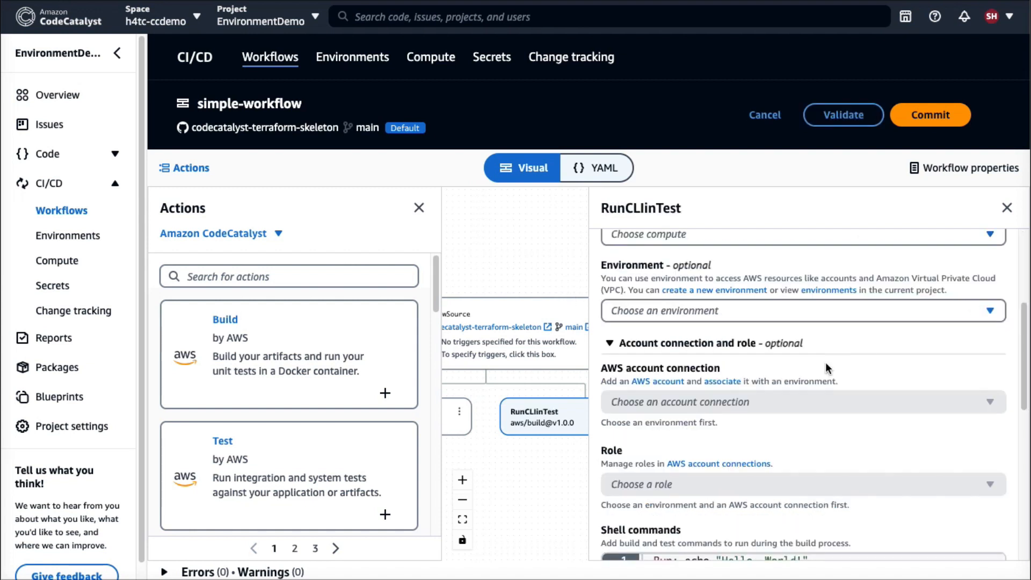
pyautogui.click(685, 308)
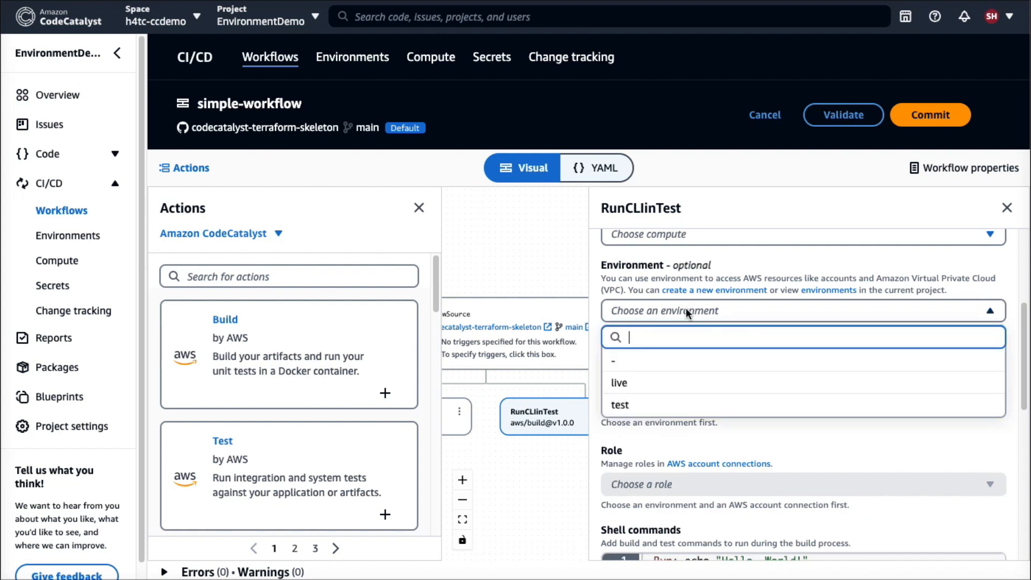
pyautogui.click(641, 402)
pyautogui.click(641, 402)
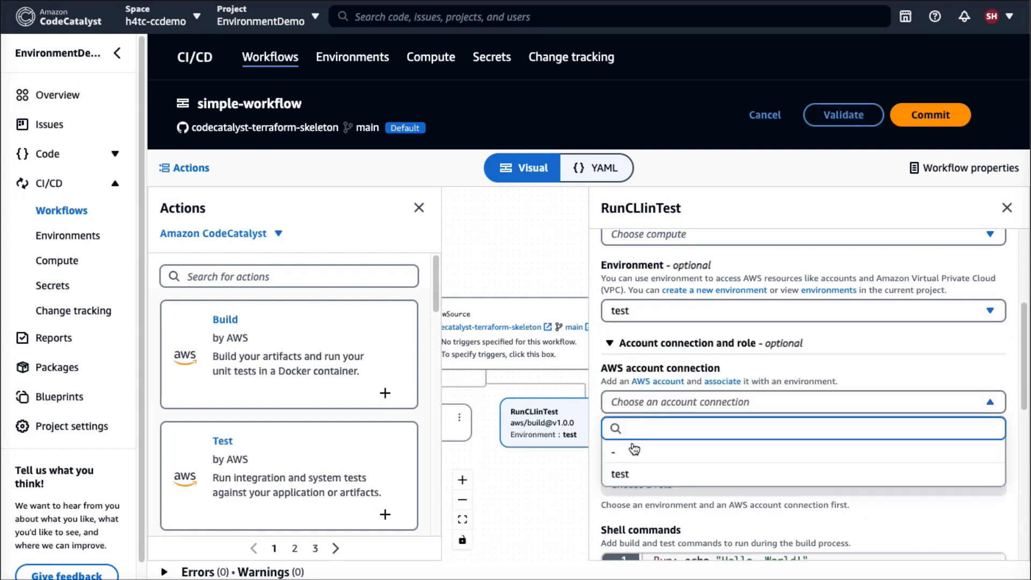
pyautogui.click(629, 478)
pyautogui.click(631, 486)
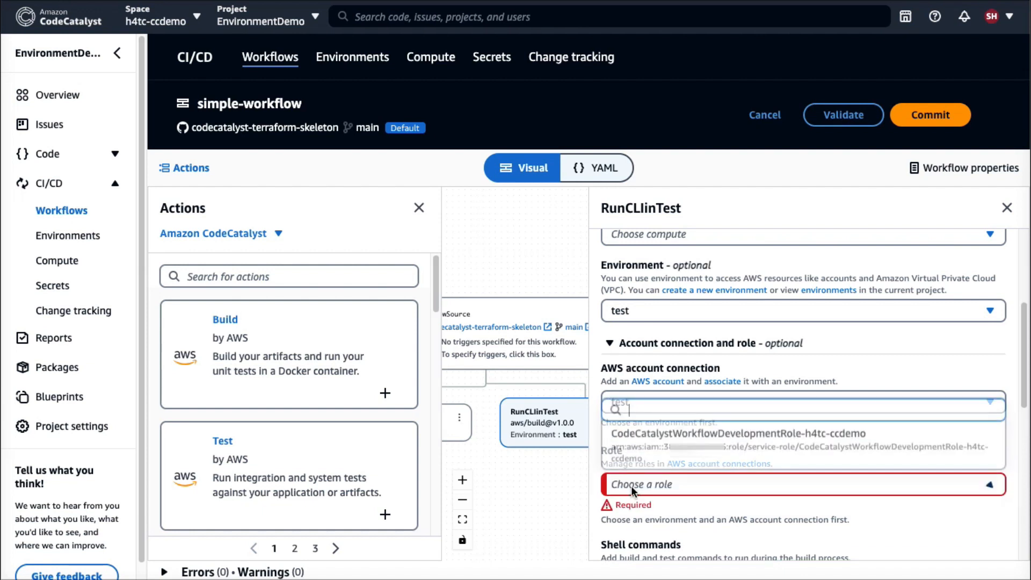
pyautogui.click(646, 434)
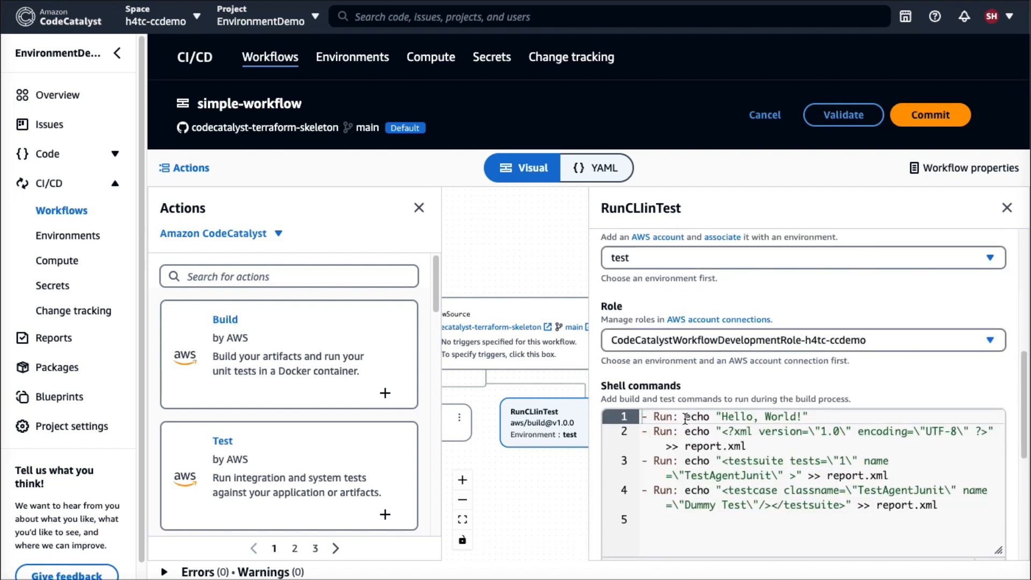
# Replace RunCLIinTest's default shell commands with "aws sts get-caller-identity --query Account | cut -c2-5" and close its configuration.
pyautogui.moveTo(685, 418); pyautogui.dragTo(950, 533)
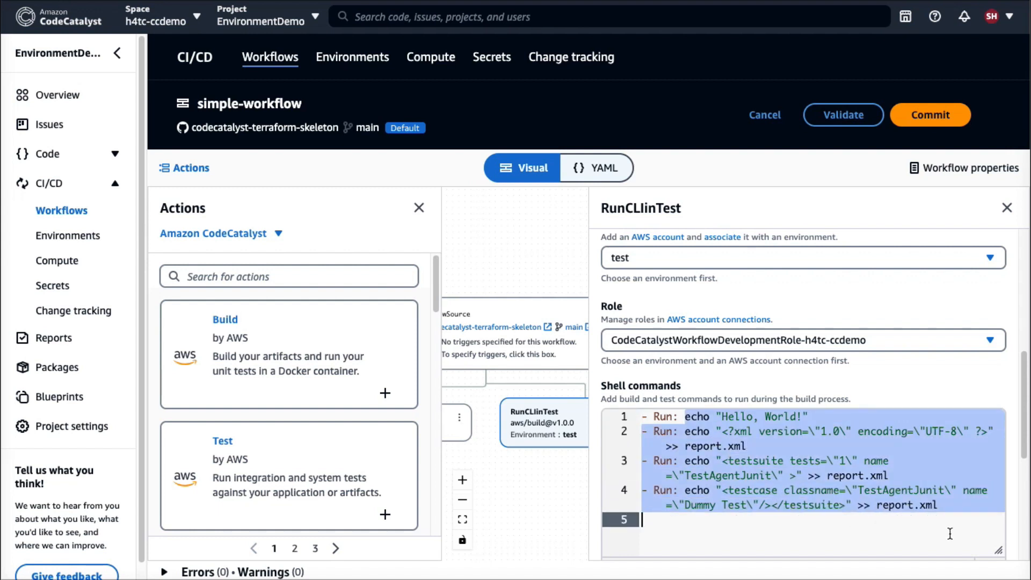
pyautogui.write('aws sts get-caller-identity --query Account | cut -c2-5')
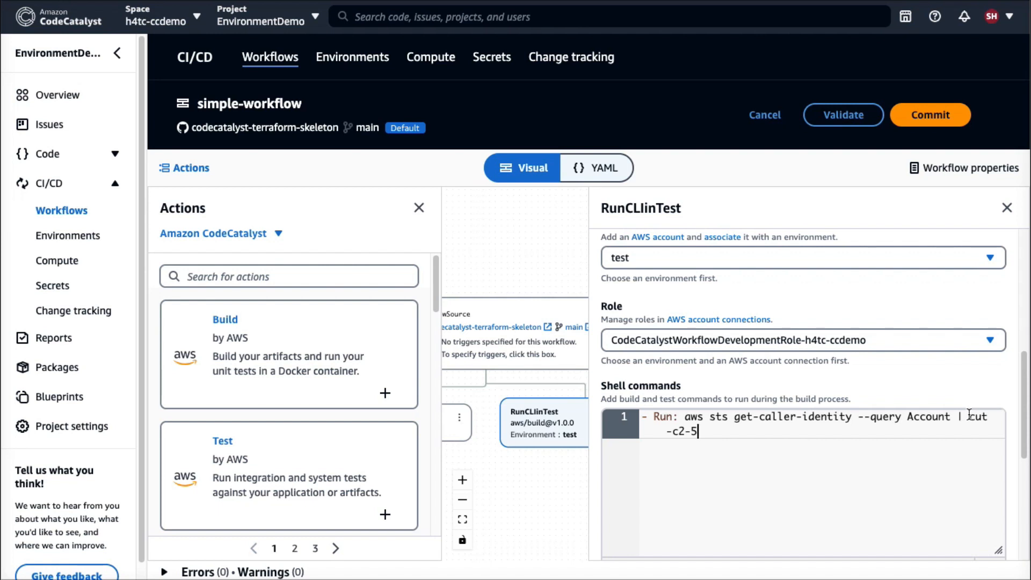
pyautogui.scroll(7, 924, 331)
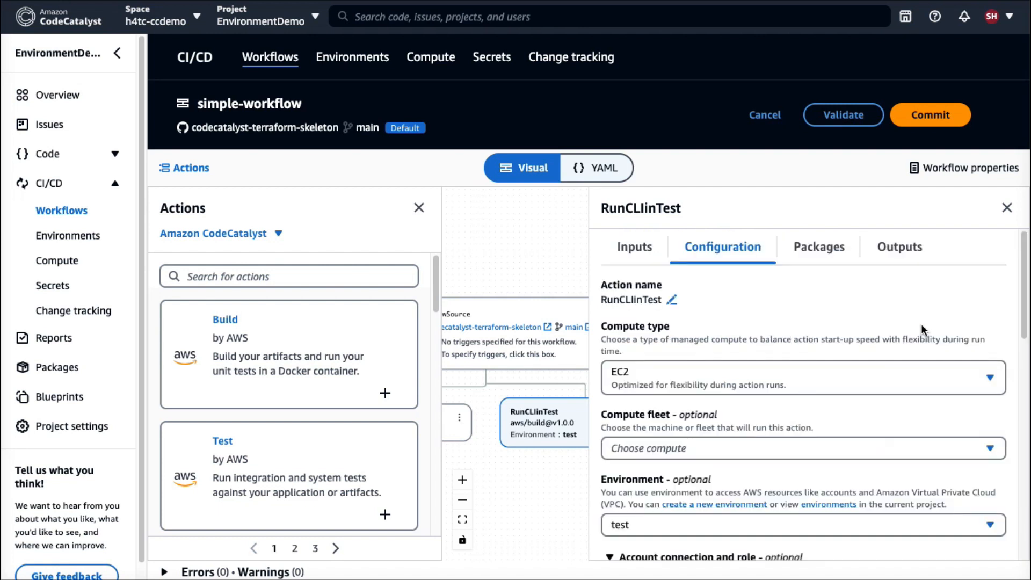
pyautogui.click(1007, 208)
# Duplicate the RunCLIinTest action in simple-workflow and rename the copy to "RunCLIinLive".
pyautogui.click(843, 406)
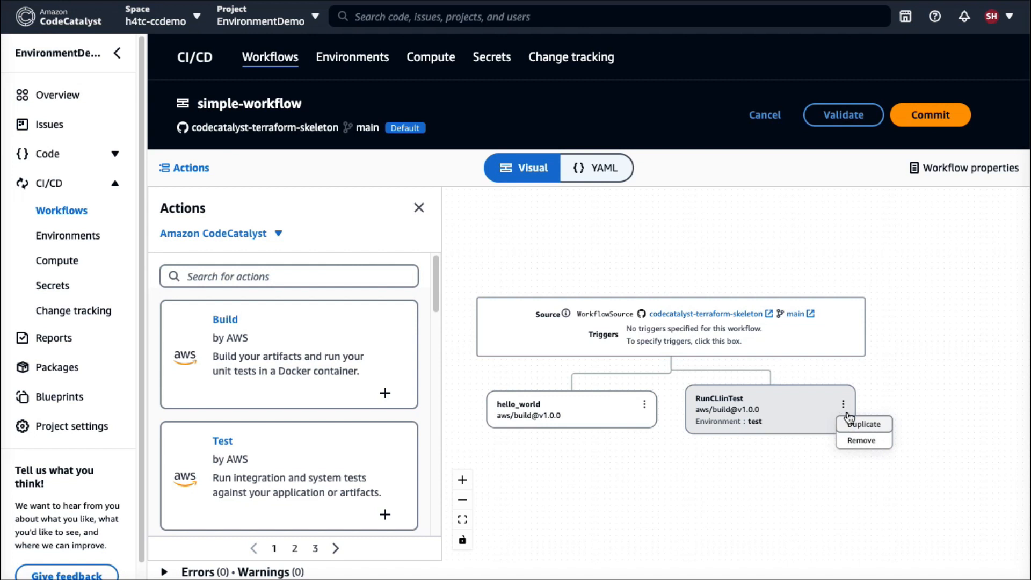
pyautogui.click(848, 421)
pyautogui.moveTo(651, 307); pyautogui.dragTo(701, 308)
pyautogui.write('Live')
# Assign RunCLIinLive the live environment, the live account connection and the CodeCatalystWorkflowDevelopmentRole-h4tc-ccdemo role.
pyautogui.scroll(-1, 830, 417)
pyautogui.click(737, 526)
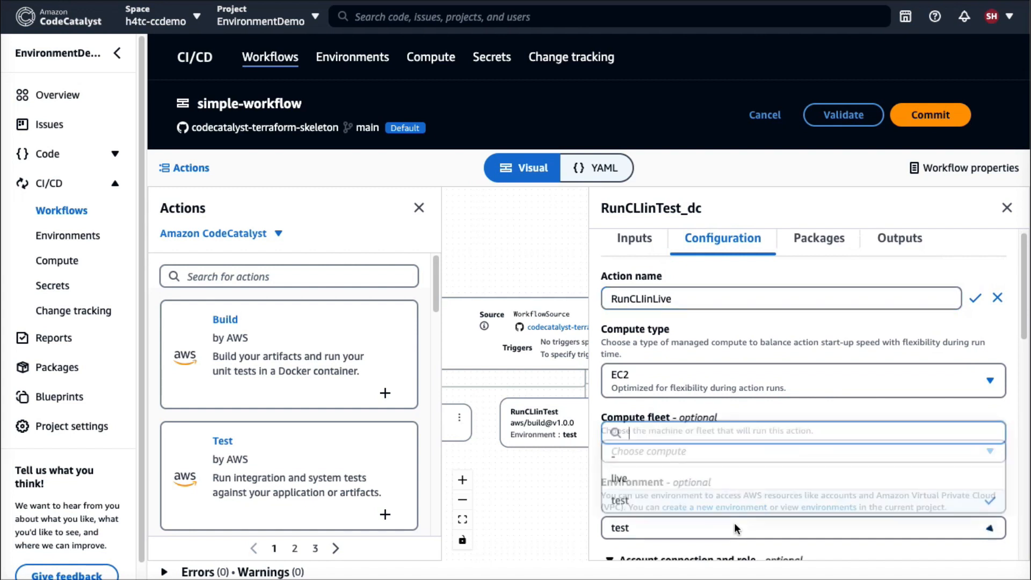
pyautogui.click(612, 482)
pyautogui.scroll(-1, 720, 478)
pyautogui.click(975, 247)
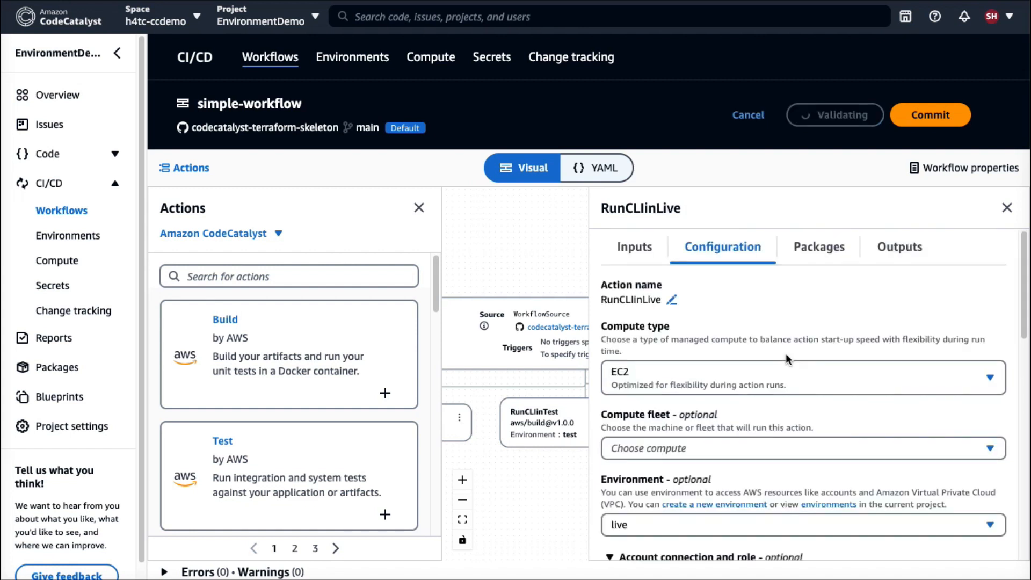
pyautogui.scroll(-4, 785, 353)
pyautogui.click(714, 363)
pyautogui.click(604, 427)
pyautogui.click(644, 533)
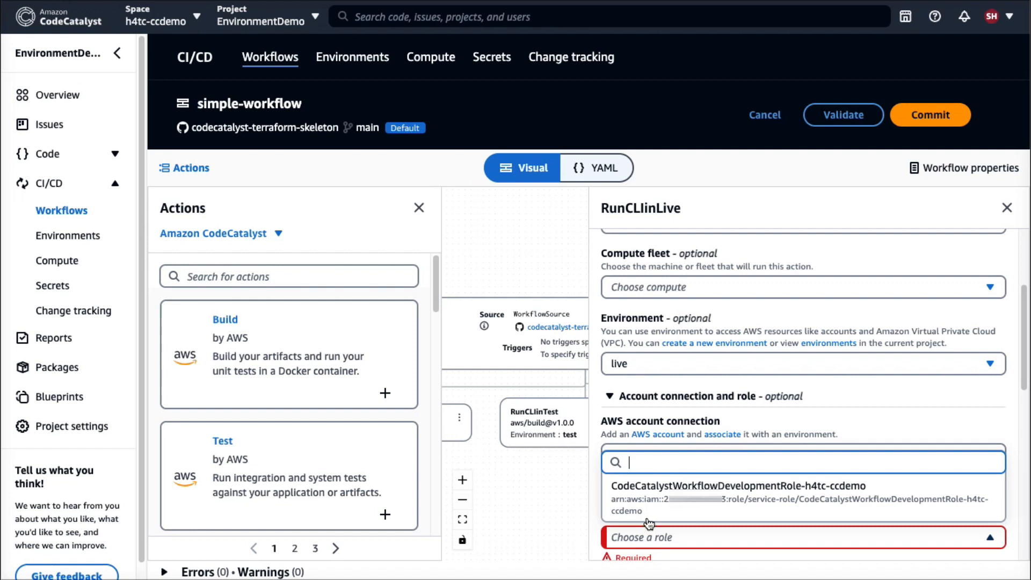
pyautogui.click(649, 491)
pyautogui.scroll(-6, 649, 491)
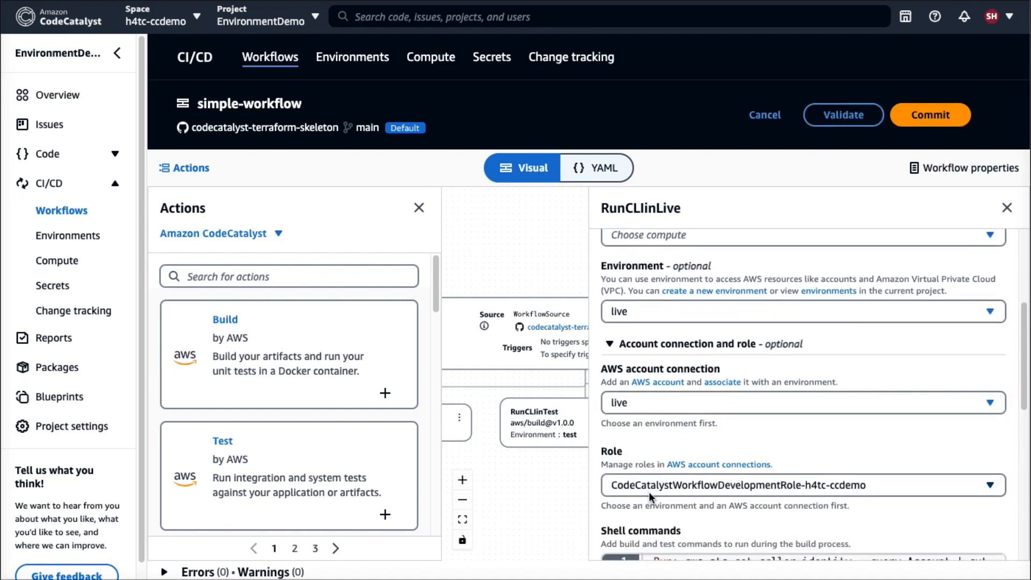
# Validate and commit simple-workflow with the message "Updated simple-workflow." and start a run of it.
pyautogui.click(854, 117)
pyautogui.click(922, 153)
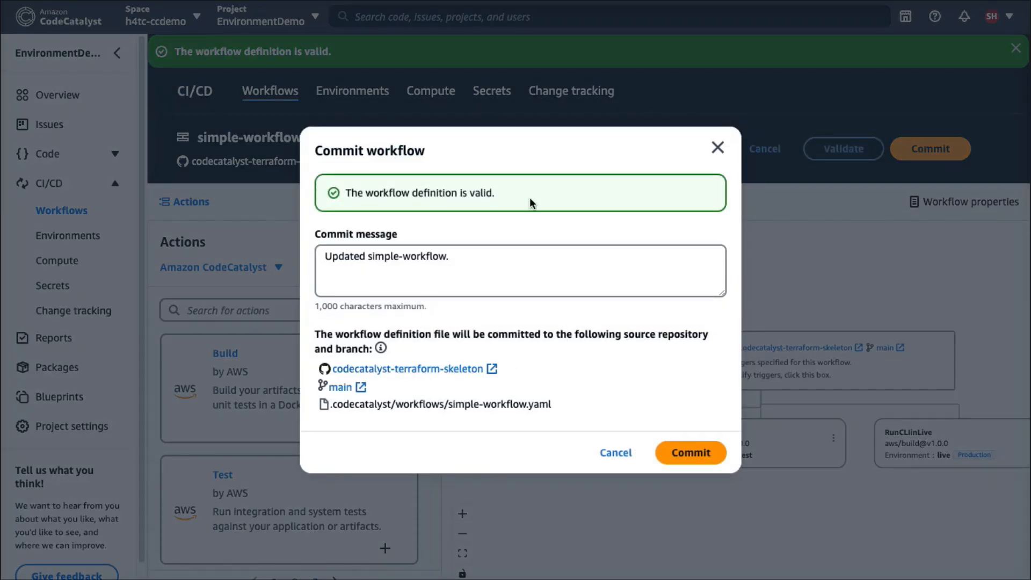
pyautogui.click(677, 452)
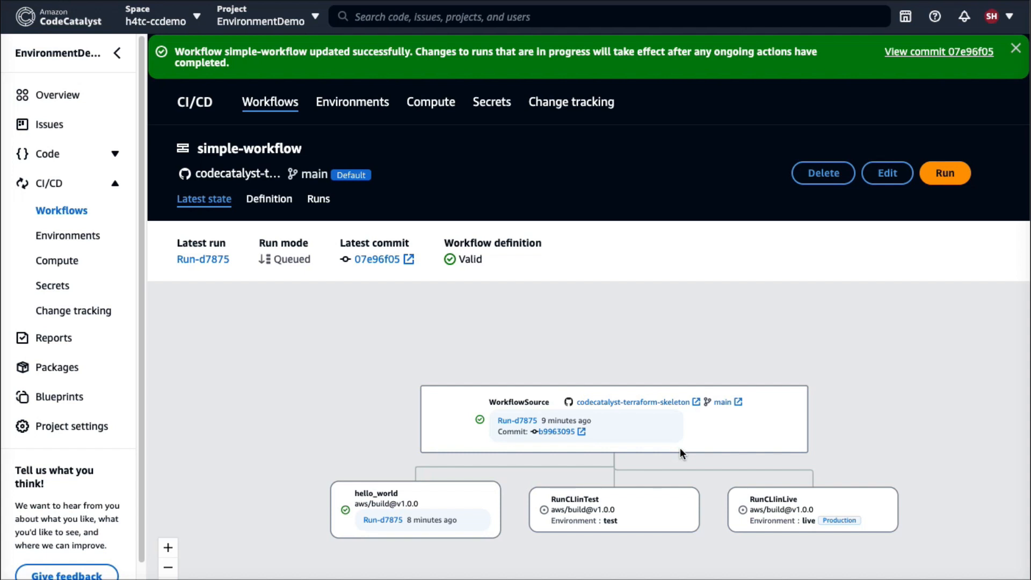
pyautogui.click(942, 175)
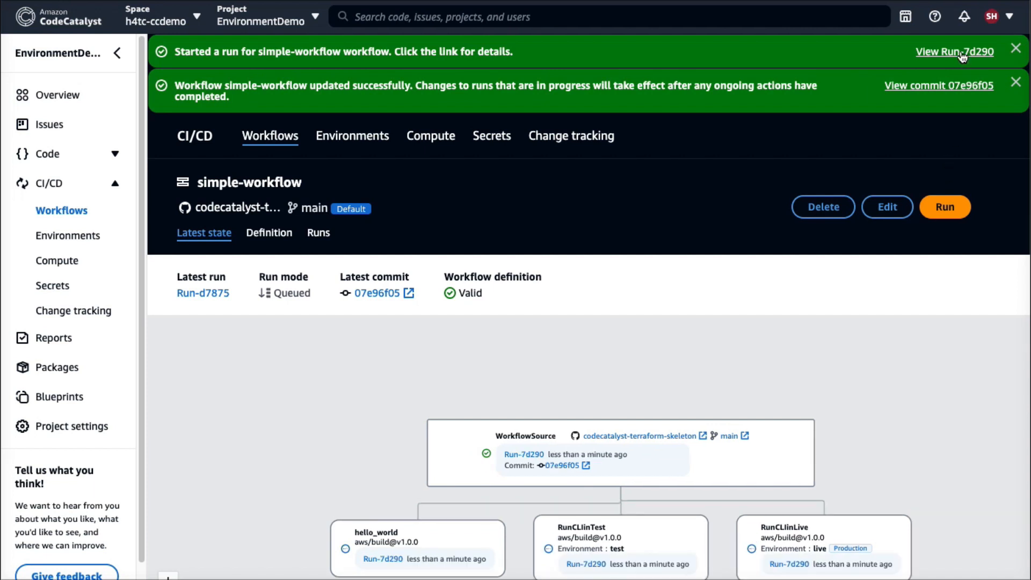
# Open the new run and examine the output of RunCLIinTest's aws sts get-caller-identity command in its log.
pyautogui.click(959, 52)
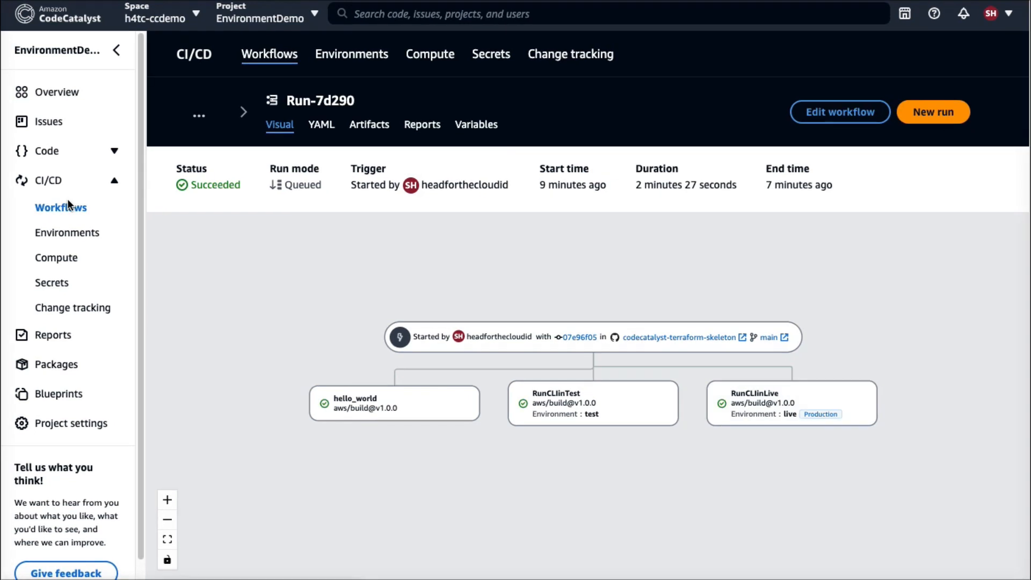
pyautogui.click(557, 395)
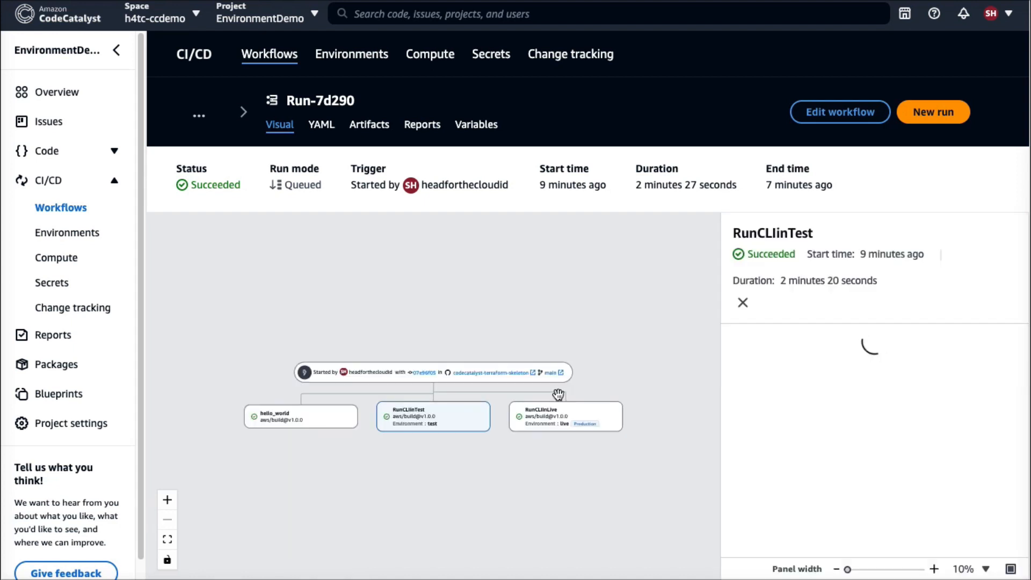
pyautogui.scroll(-3, 813, 433)
pyautogui.click(780, 445)
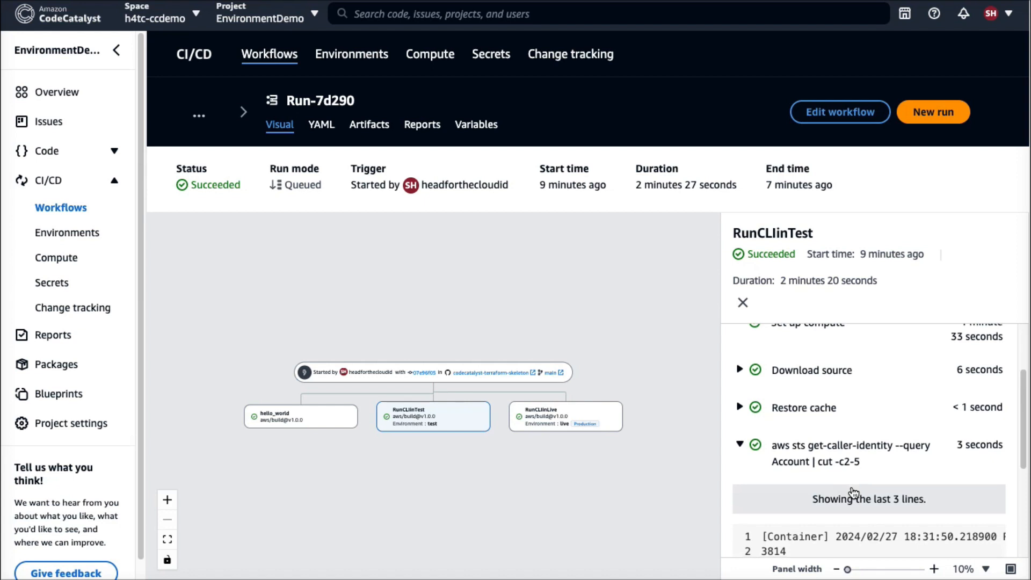
pyautogui.scroll(-1, 851, 492)
pyautogui.moveTo(783, 515); pyautogui.dragTo(758, 514)
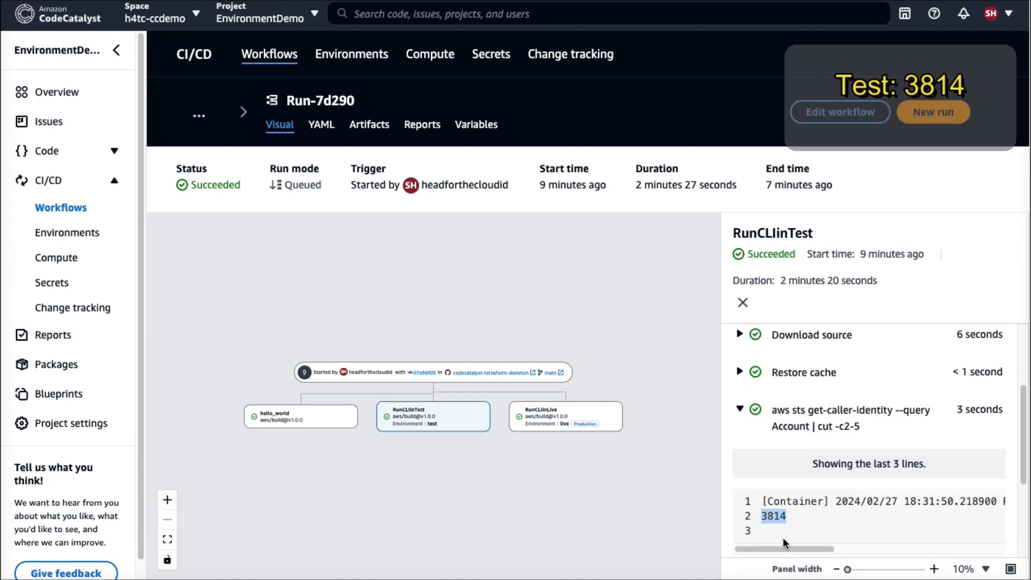
# Examine the output of RunCLIinLive's aws sts get-caller-identity command in the same run.
pyautogui.click(588, 416)
pyautogui.scroll(-2, 922, 432)
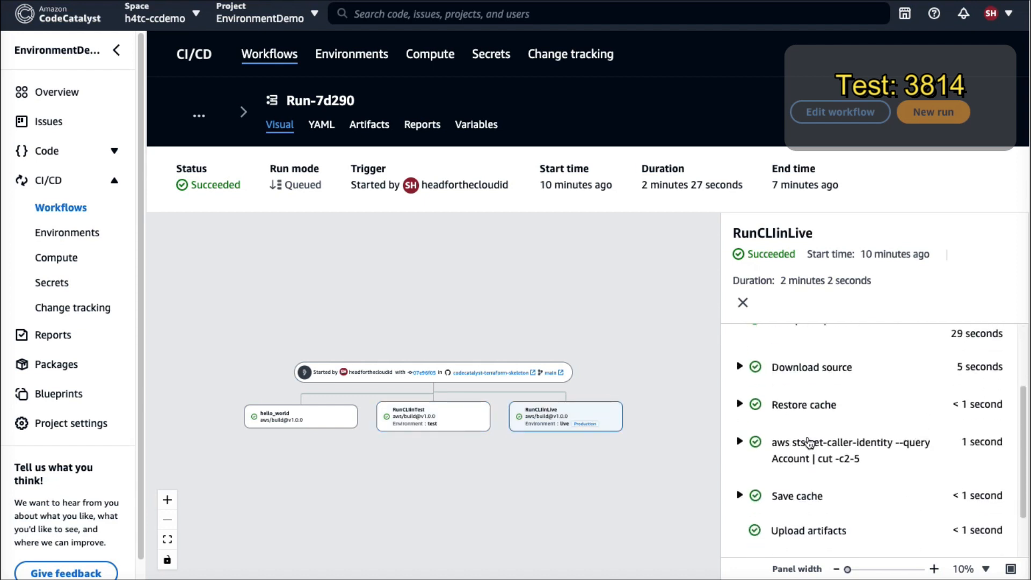
pyautogui.click(741, 441)
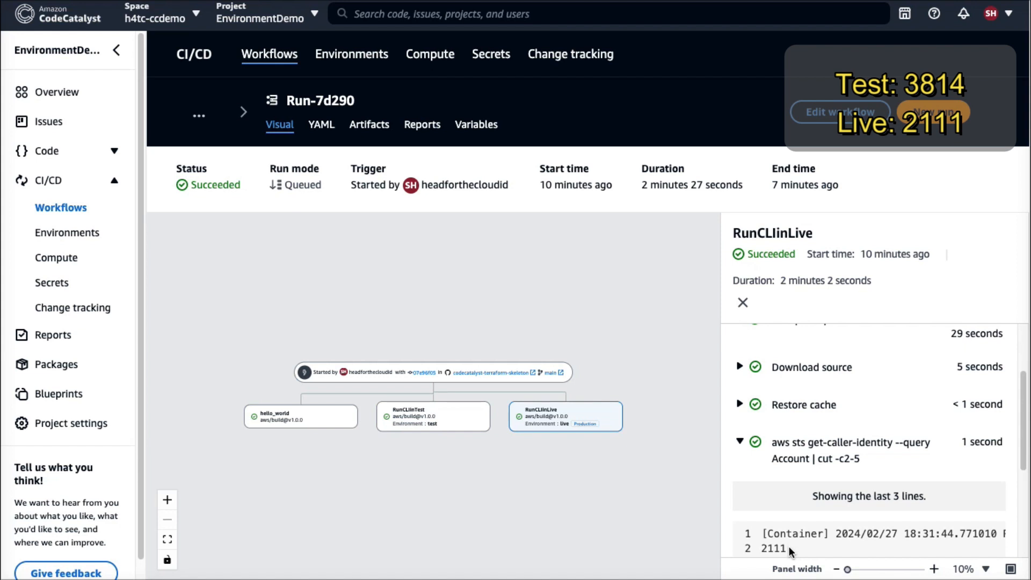
# Open the test environment's properties and check the account ID of its AWS account connection.
pyautogui.click(62, 236)
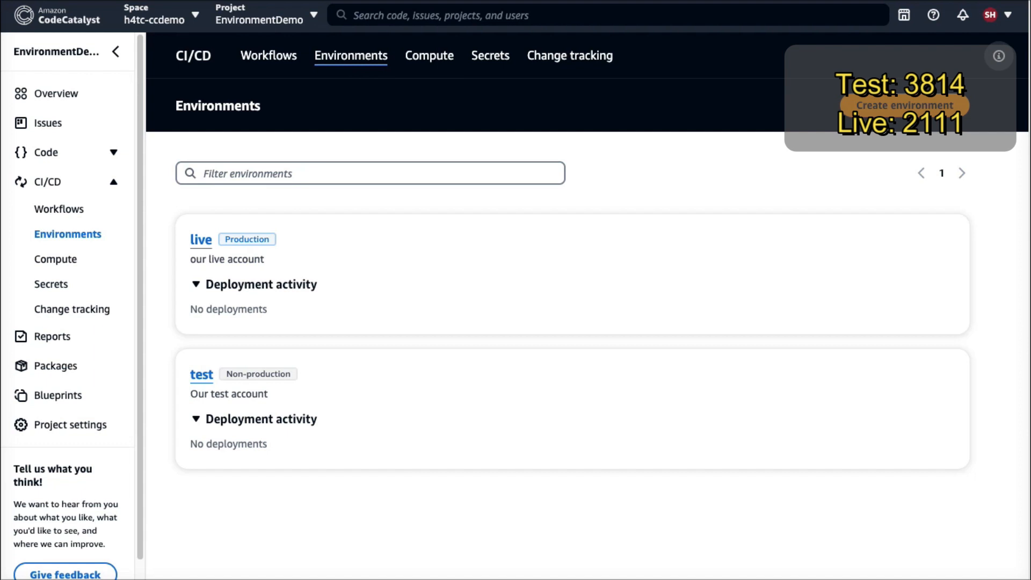
pyautogui.click(197, 379)
pyautogui.click(467, 155)
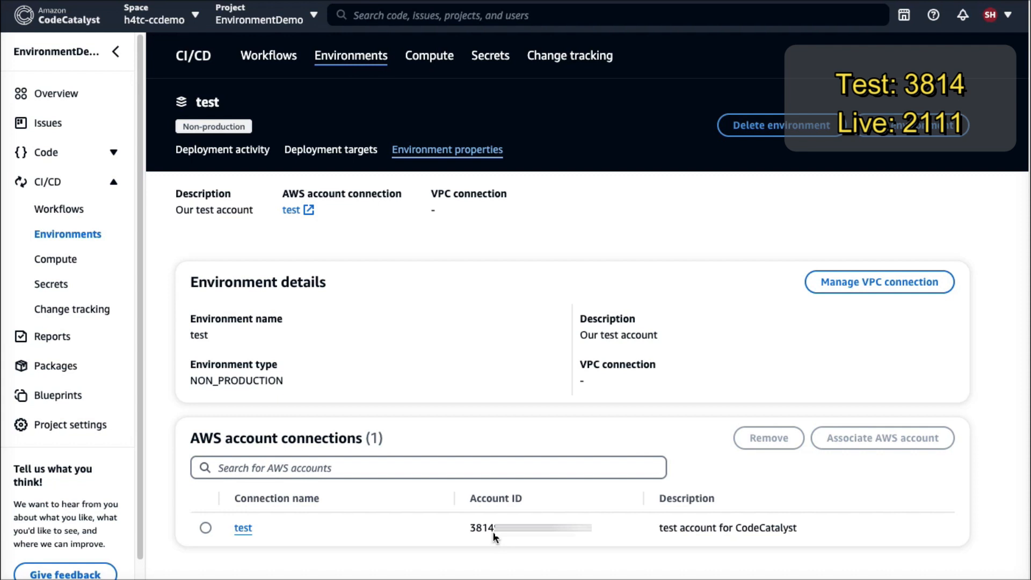
# Open the live environment's properties and check the account ID of its AWS account connection.
pyautogui.click(352, 56)
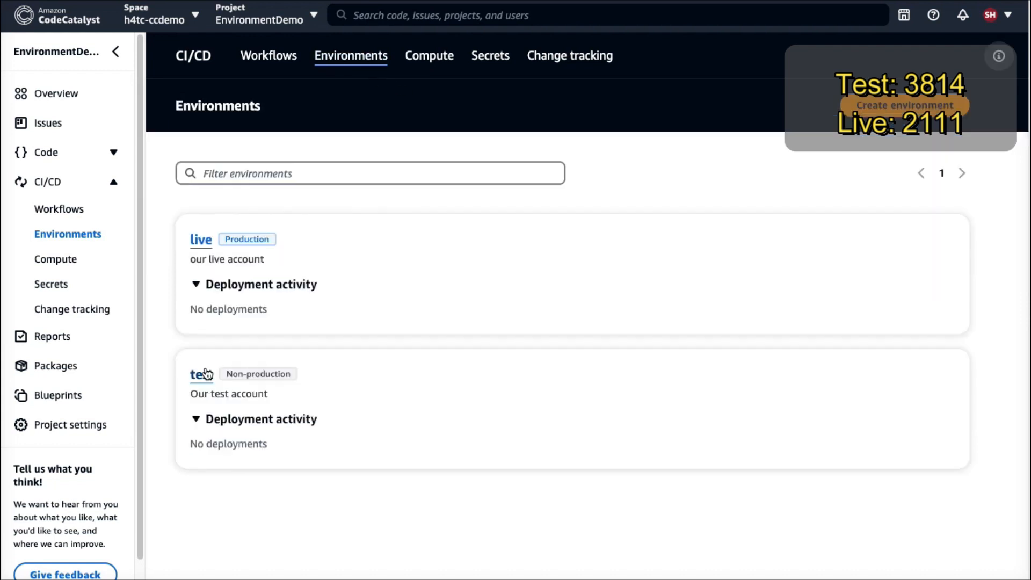
pyautogui.click(201, 239)
pyautogui.click(447, 151)
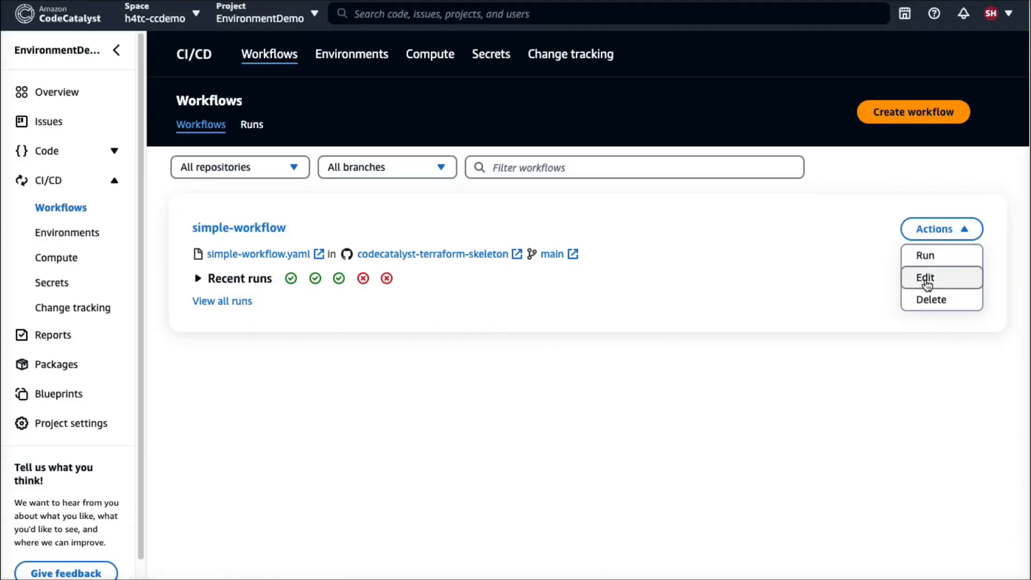
# Edit simple-workflow and remove the RunCLIinTest and RunCLIinLive actions, keeping only hello_world.
pyautogui.click(926, 278)
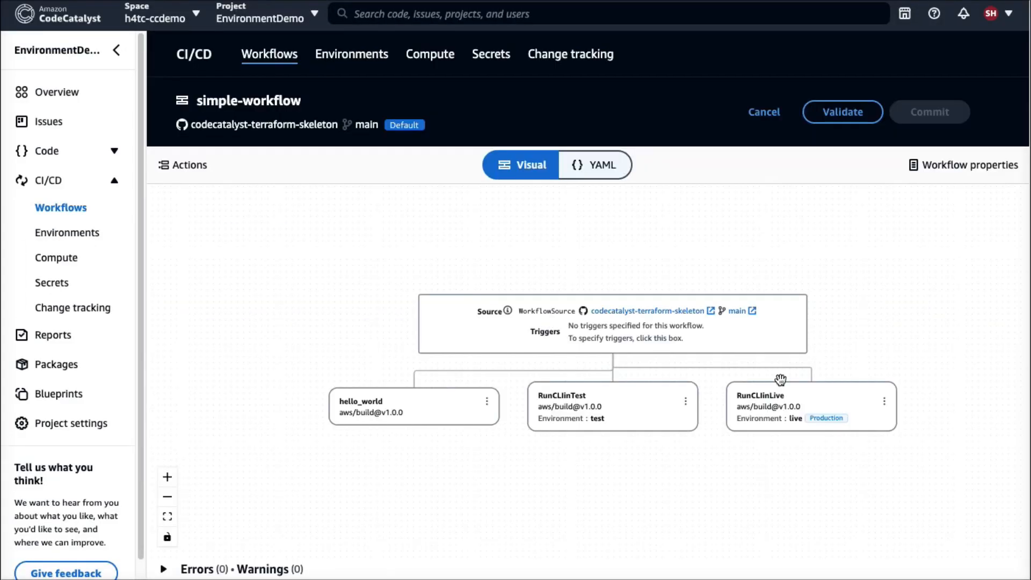
pyautogui.click(686, 401)
pyautogui.click(690, 439)
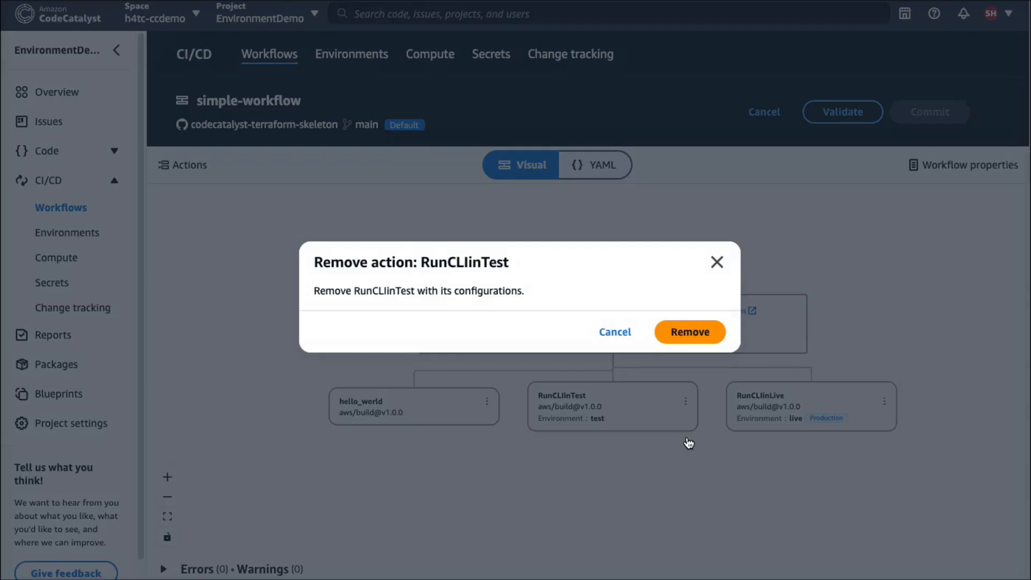
pyautogui.click(690, 331)
pyautogui.click(695, 401)
pyautogui.click(708, 439)
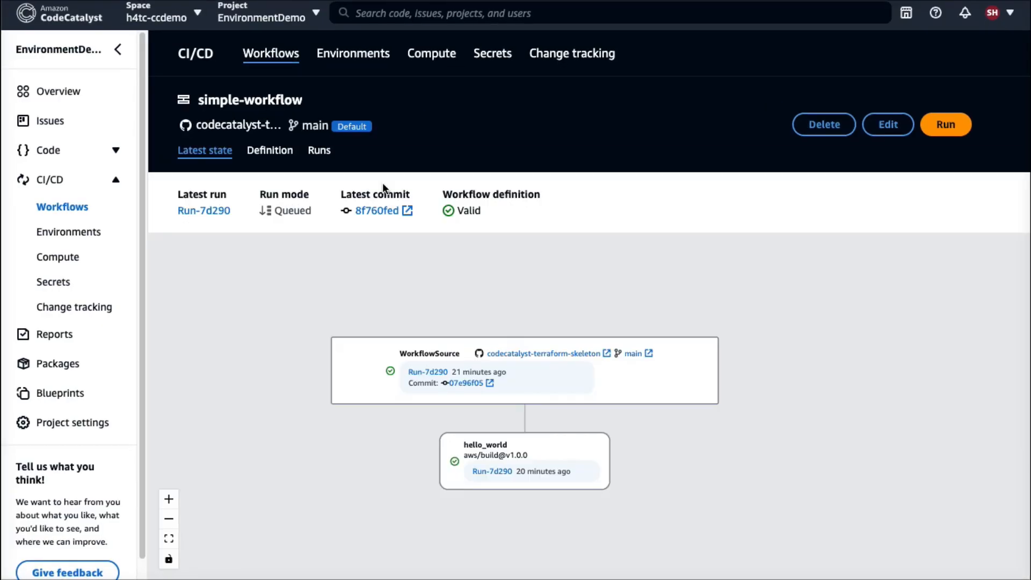
# Edit simple-workflow again and add the AWS "Deploy AWS CloudFormation stack" action, version 1.0.5.
pyautogui.click(888, 125)
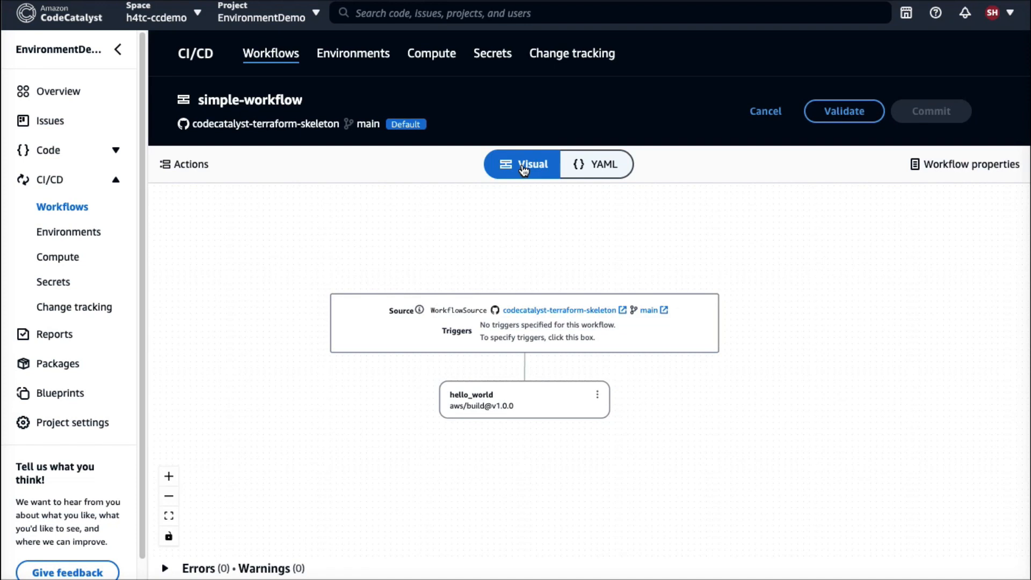
pyautogui.click(191, 164)
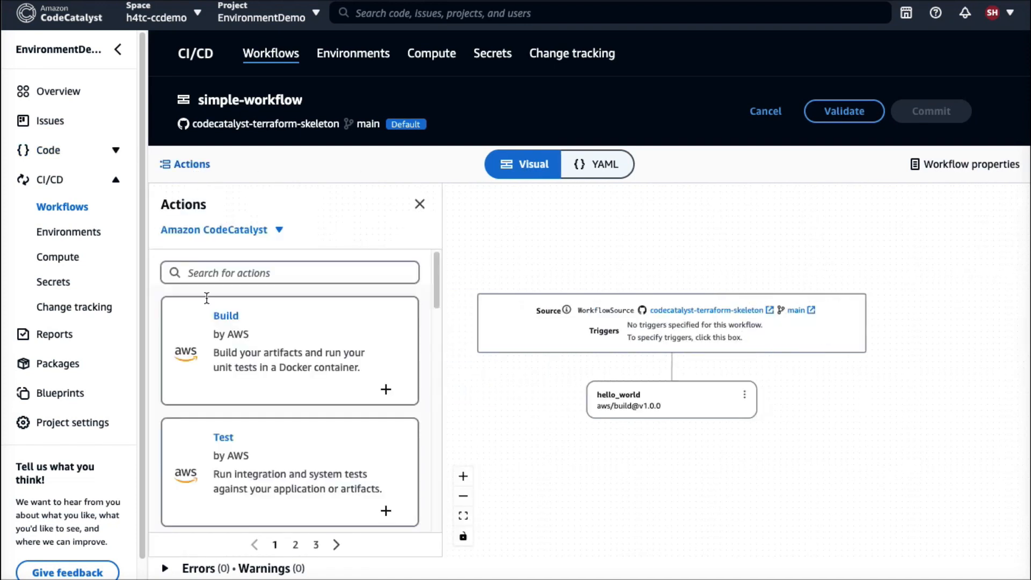
pyautogui.scroll(-6, 217, 334)
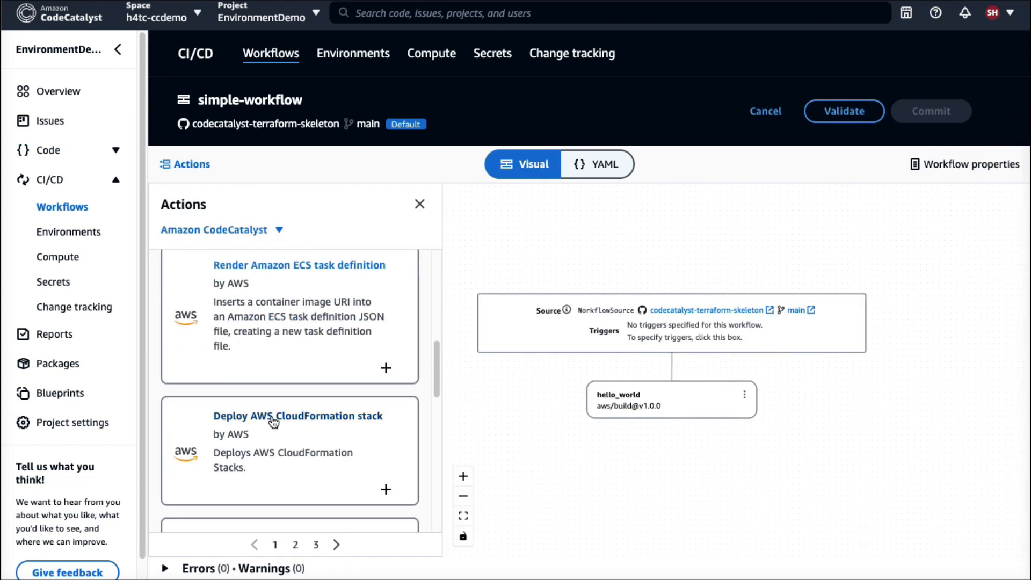
pyautogui.click(257, 349)
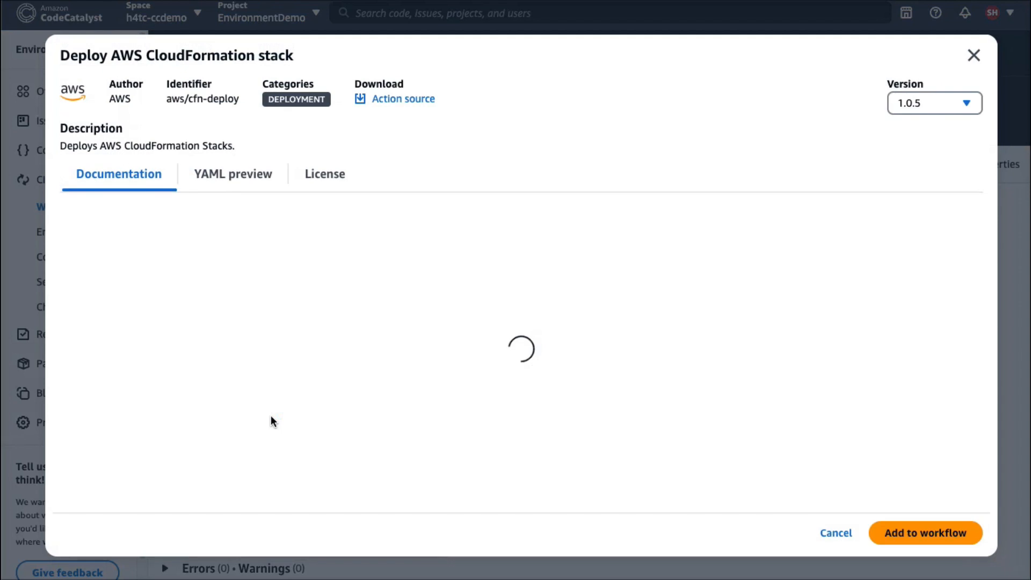
pyautogui.click(898, 537)
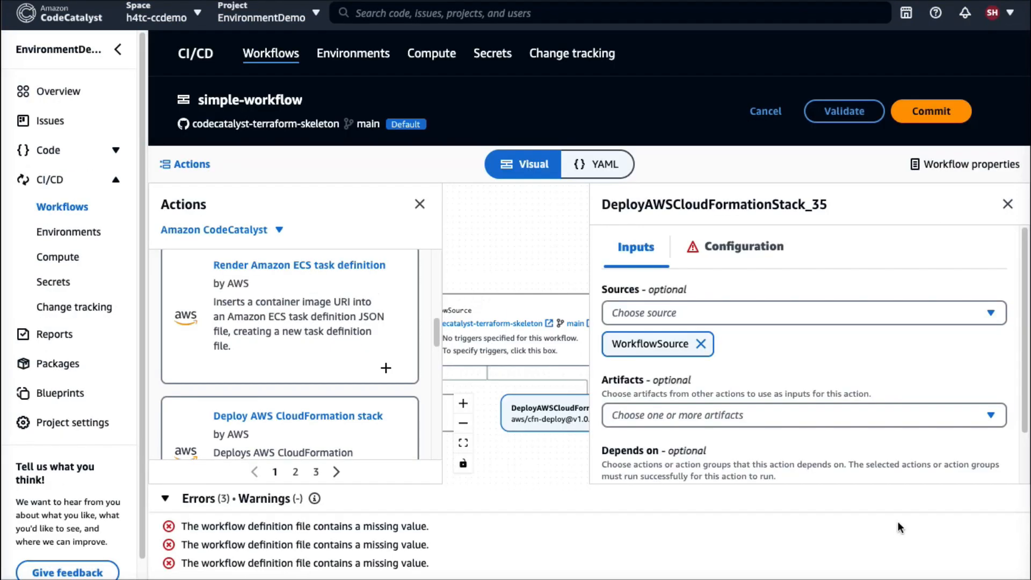
# Assign the CloudFormation deploy action the test environment, the test account connection and the CodeCatalystWorkflowDevelopmentRole-h4tc-ccdemo role.
pyautogui.click(717, 250)
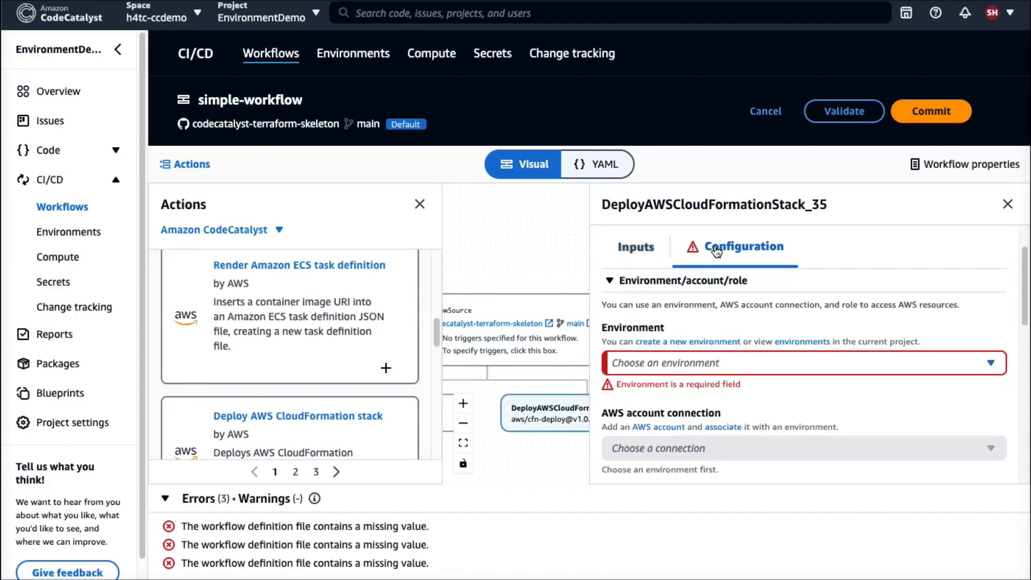
pyautogui.click(668, 366)
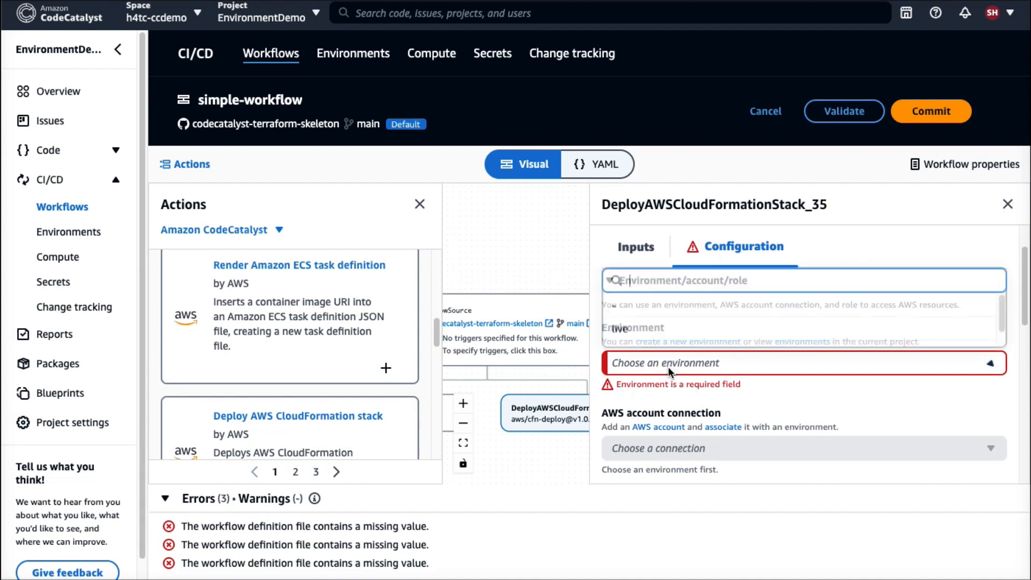
pyautogui.click(635, 340)
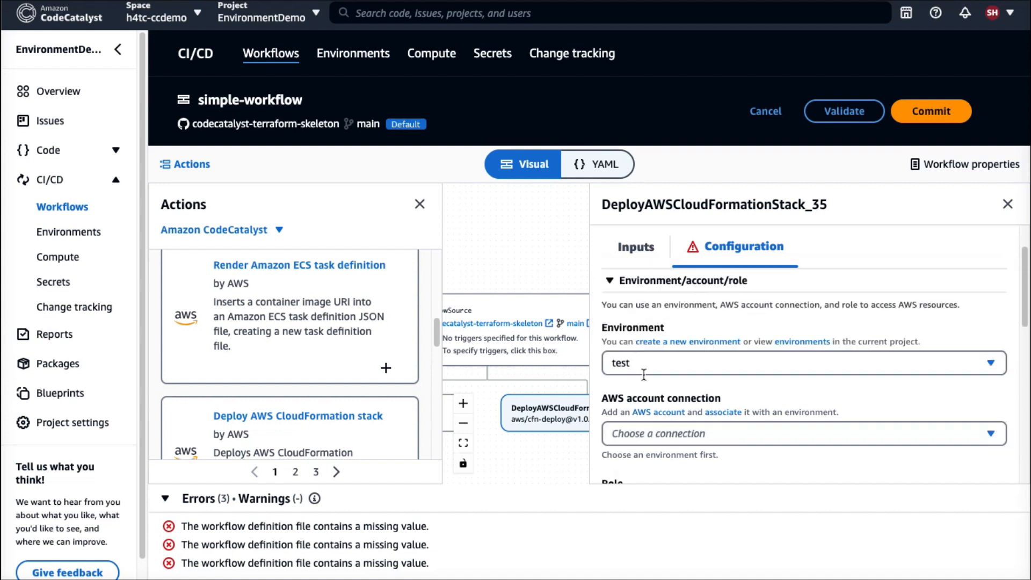
pyautogui.click(640, 431)
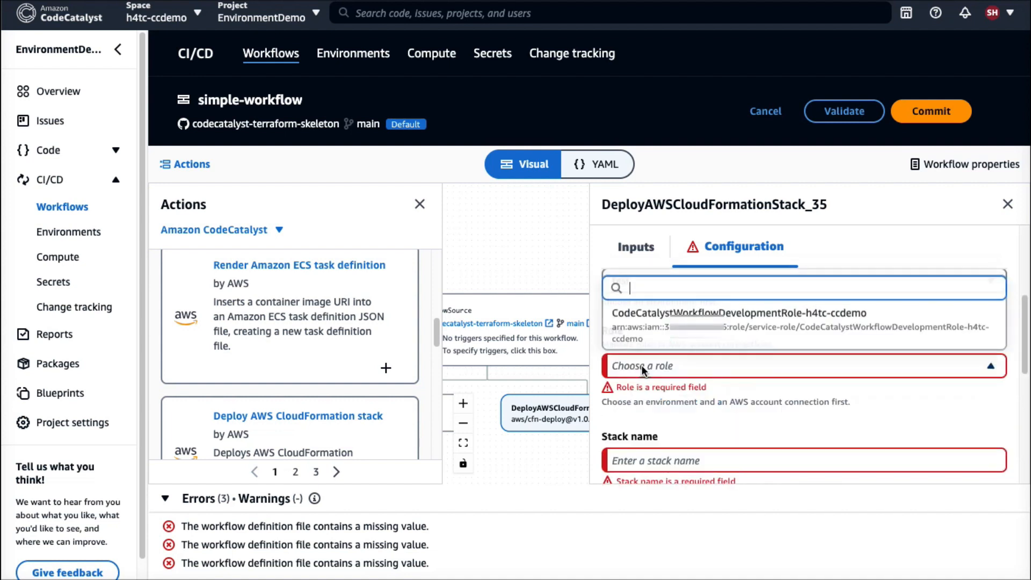
pyautogui.click(651, 329)
# Set the CloudFormation deploy action's stack name to "TestCFNStack".
pyautogui.click(629, 450)
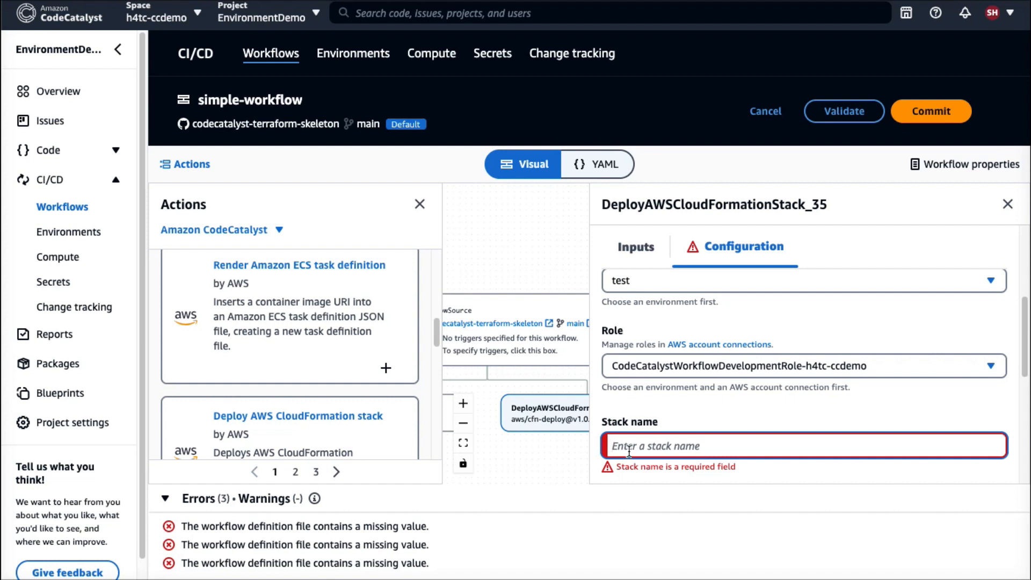
pyautogui.write('Test')
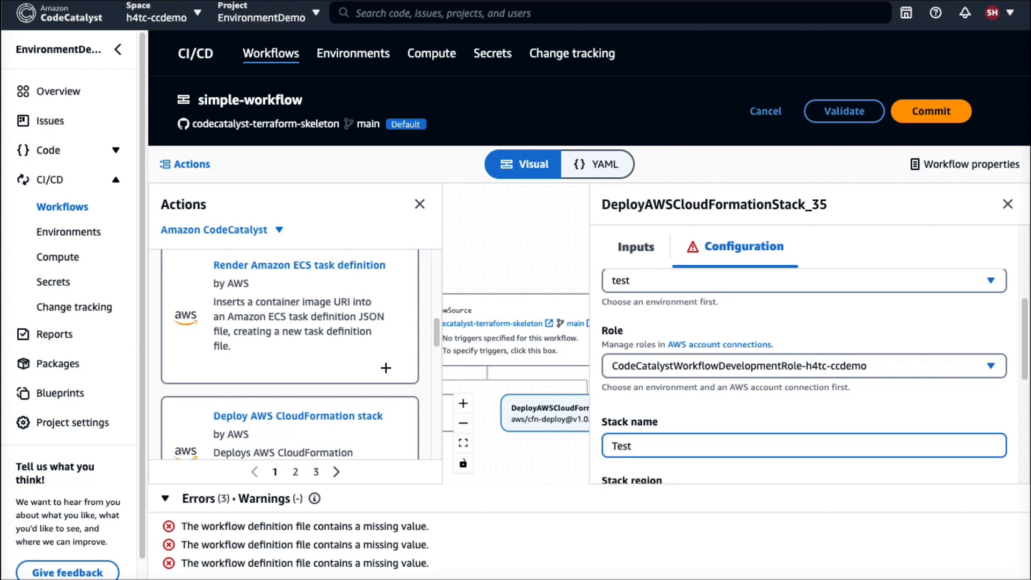
pyautogui.write('CFNStack')
# Set the CloudFormation deploy action's stack region to Europe (London), searching the regions for "eu-west".
pyautogui.scroll(-1, 783, 450)
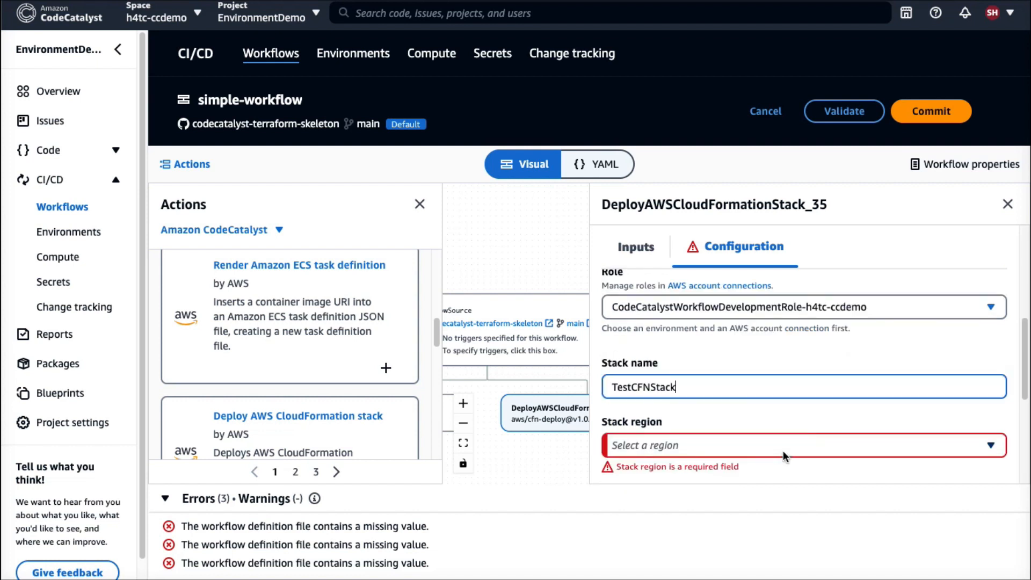
pyautogui.click(782, 450)
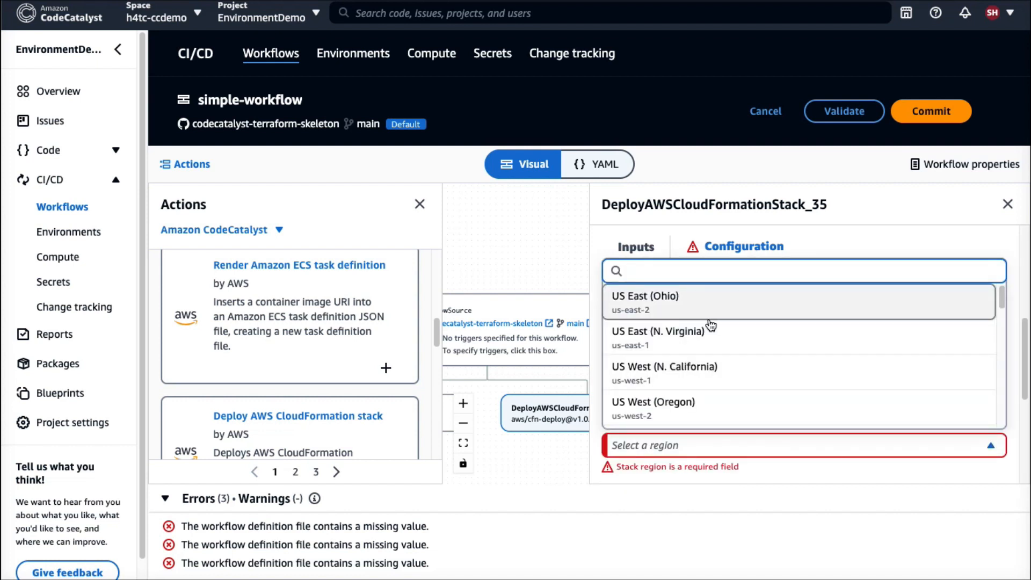
pyautogui.write('eu00')
pyautogui.press('BackSpace')
pyautogui.press('BackSpace')
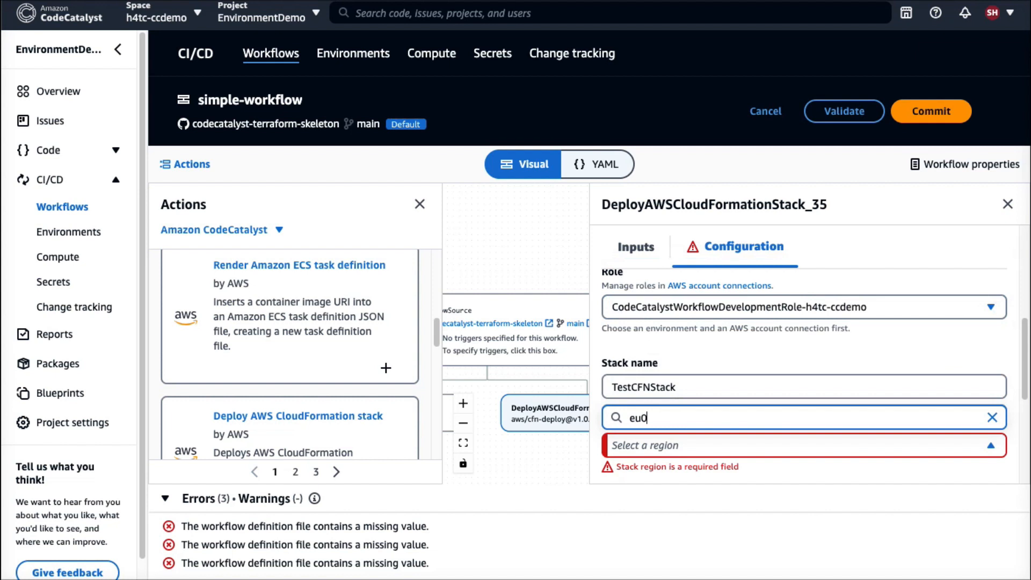
pyautogui.write('-west')
pyautogui.click(676, 371)
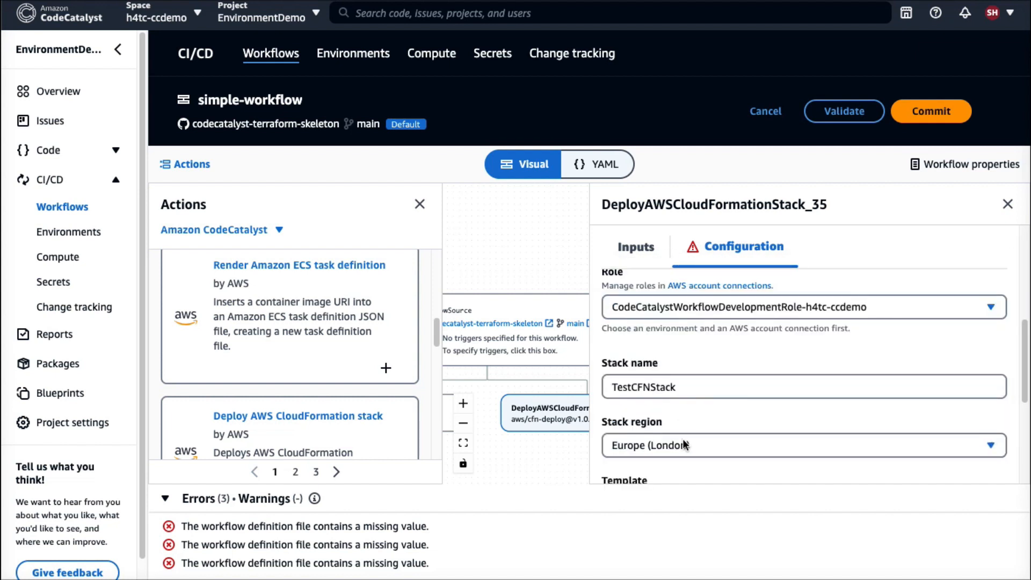
# Set the CloudFormation deploy action's template path to ./cloudformation/cfn.yaml.
pyautogui.scroll(-1, 679, 446)
pyautogui.scroll(-1, 671, 459)
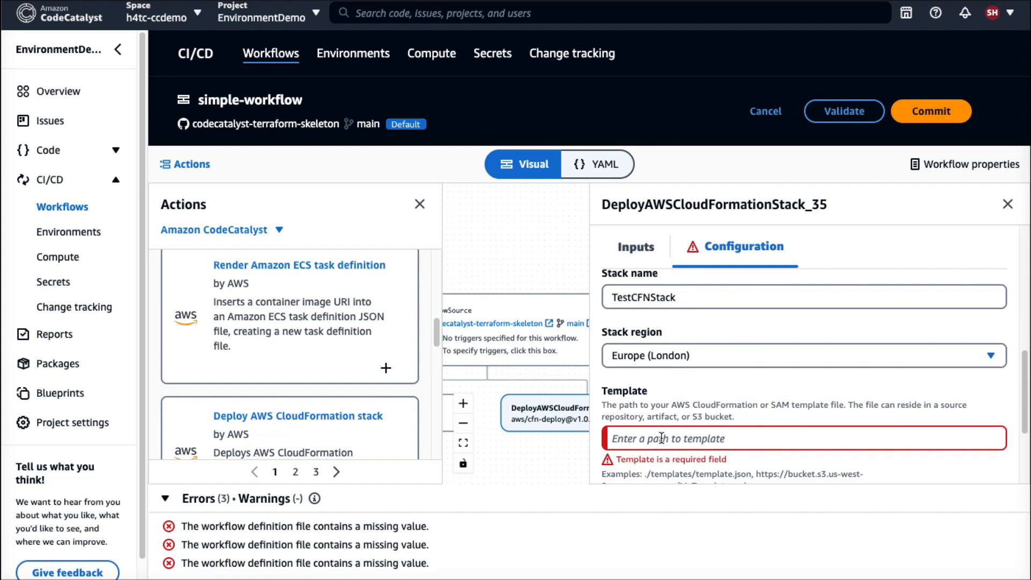
pyautogui.click(661, 438)
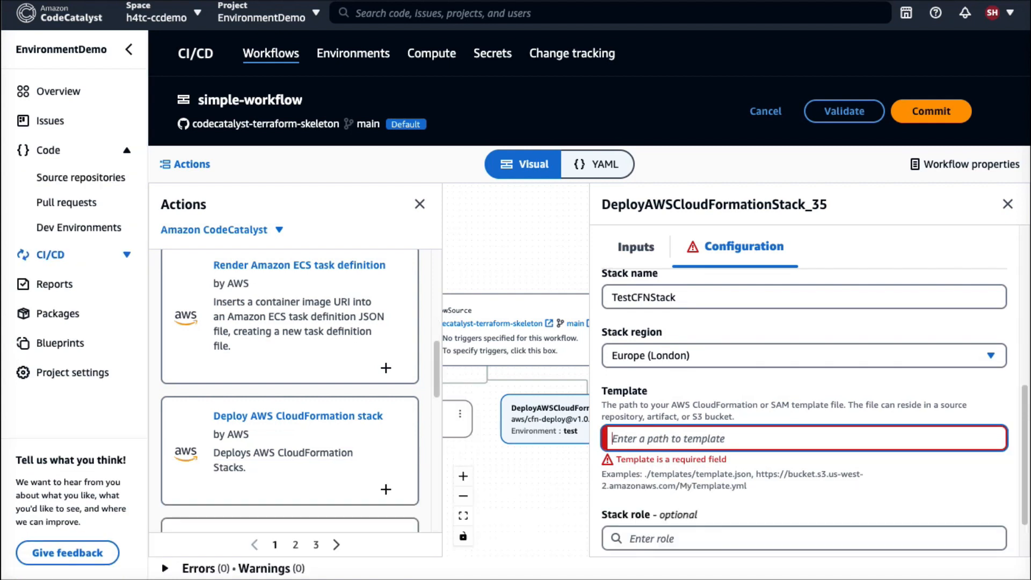
pyautogui.write('./cloudformation/cfn')
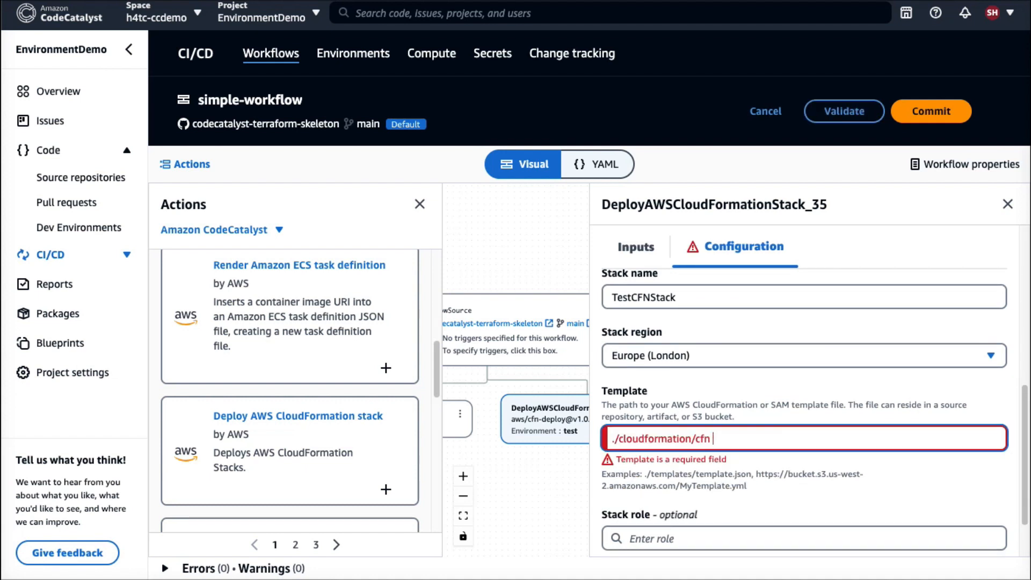
pyautogui.write('.yaml')
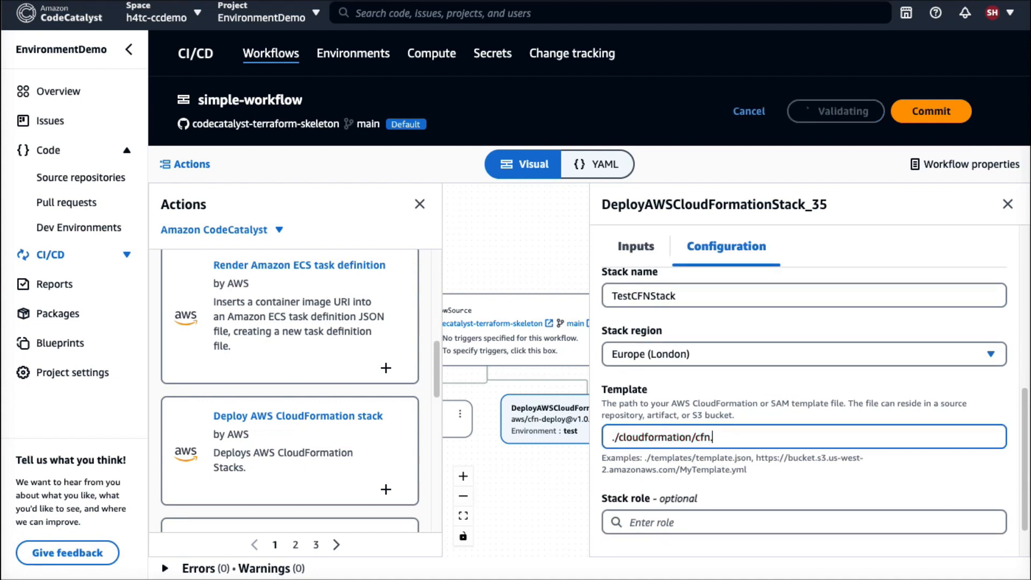
pyautogui.scroll(-1, 737, 485)
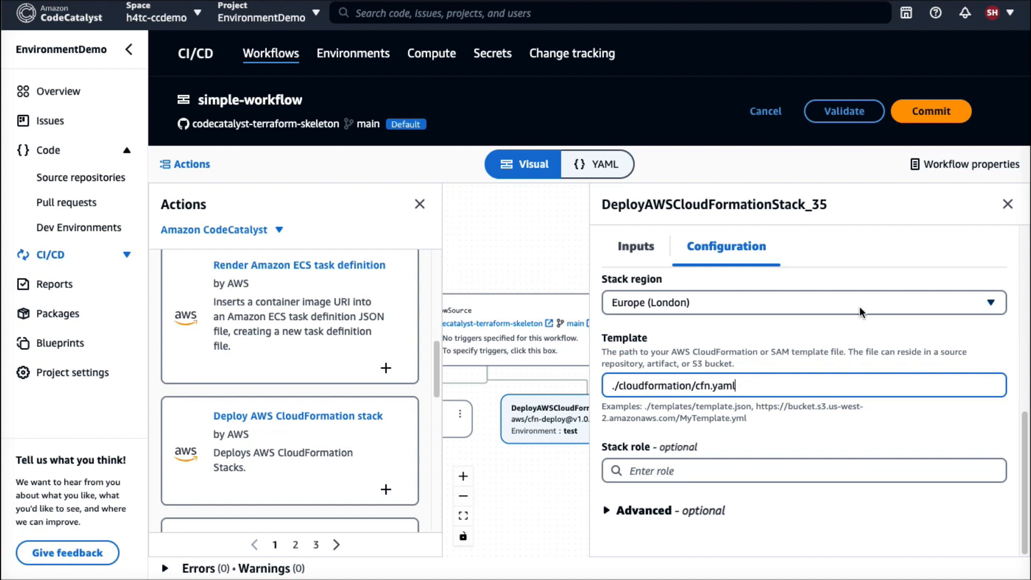
# Rename the CloudFormation deploy action to DeployCFNinTest.
pyautogui.scroll(5, 811, 318)
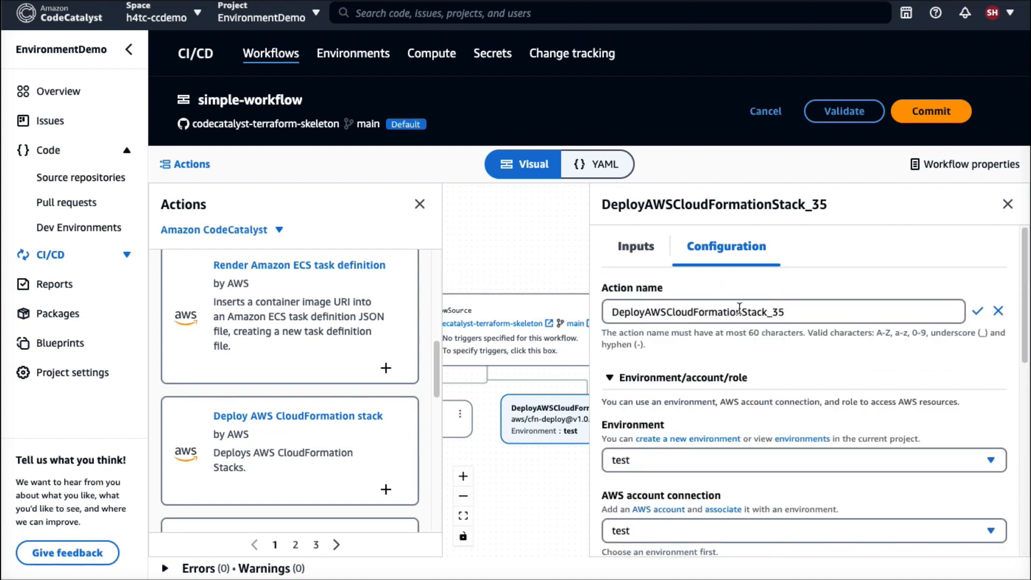
pyautogui.tripleClick(805, 316)
pyautogui.write('DeployCFNinTest')
pyautogui.click(979, 312)
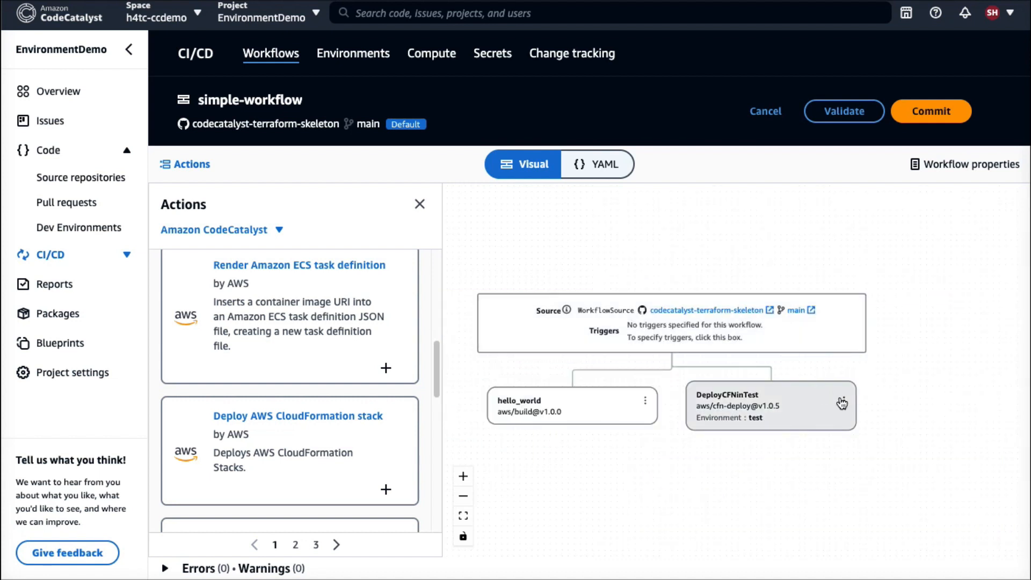
# Duplicate the DeployCFNinTest action and rename the copy to DeployCFNinLive.
pyautogui.click(841, 402)
pyautogui.click(857, 420)
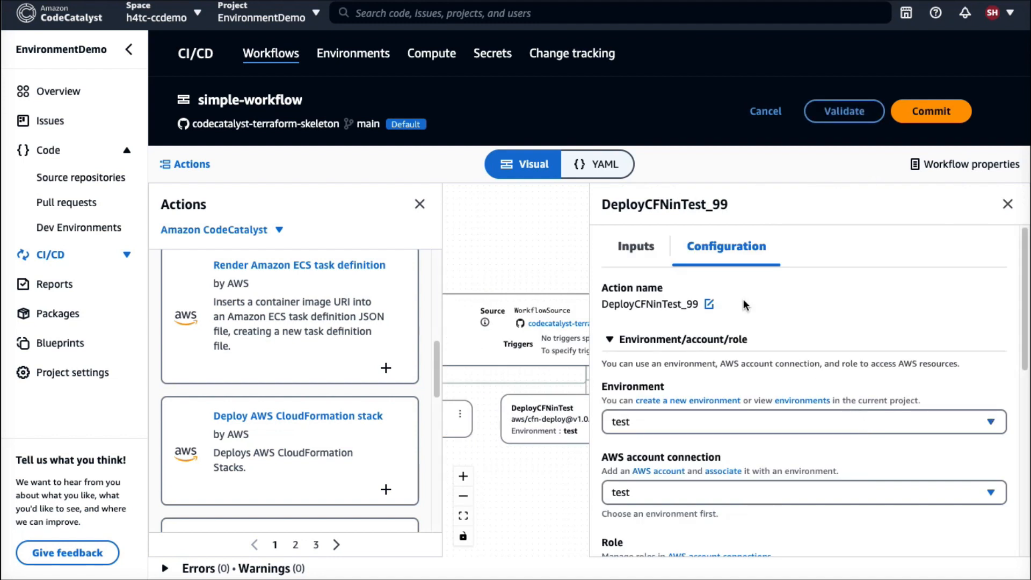
pyautogui.click(708, 304)
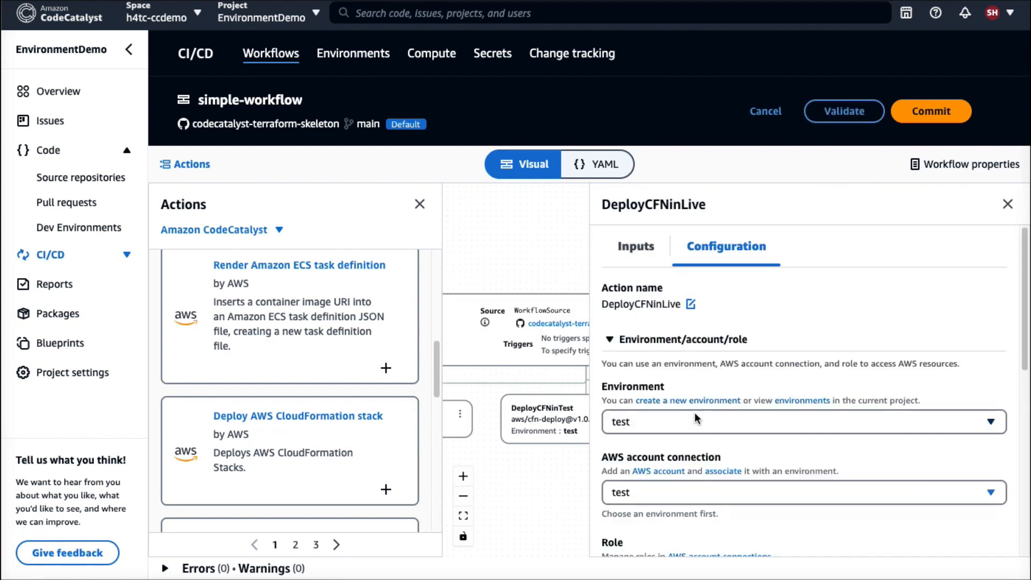
# Assign DeployCFNinLive the live environment, its AWS account connection and the CodeCatalystWorkflowDevelopmentRole-h4tc-ccdemo role, and review its stack and template settings.
pyautogui.click(694, 421)
pyautogui.click(649, 369)
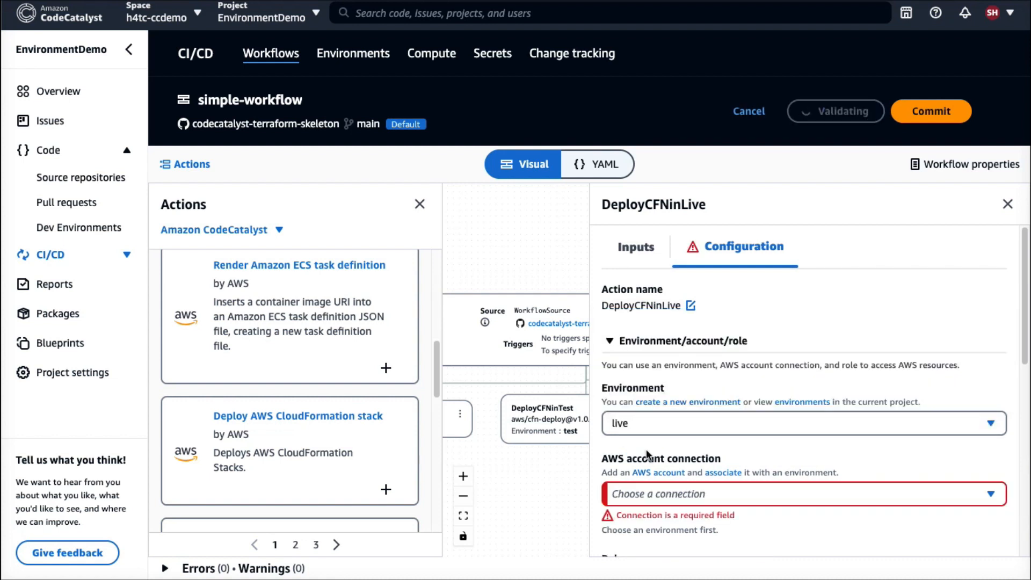
pyautogui.click(639, 484)
pyautogui.click(640, 466)
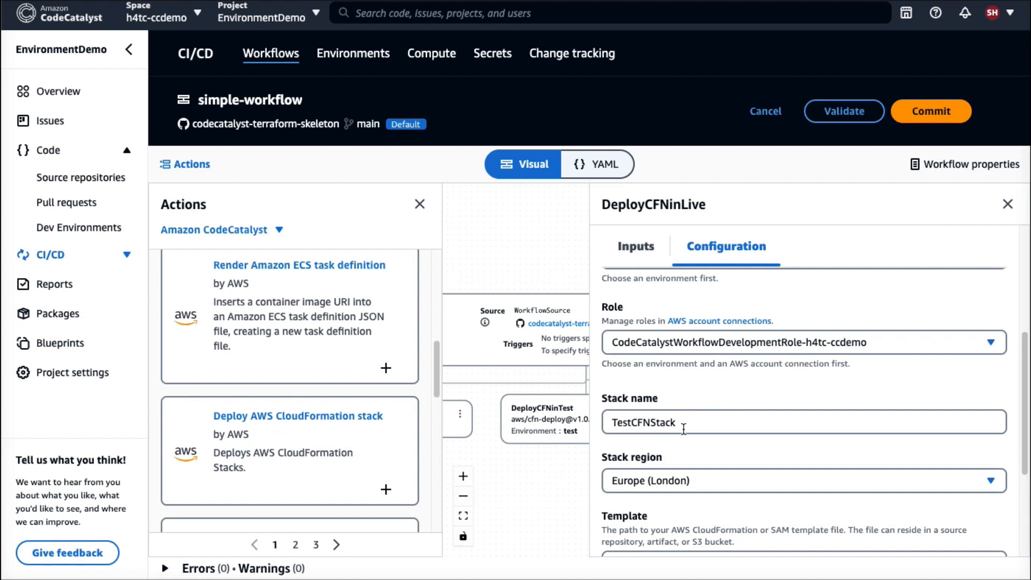
pyautogui.scroll(-2, 684, 429)
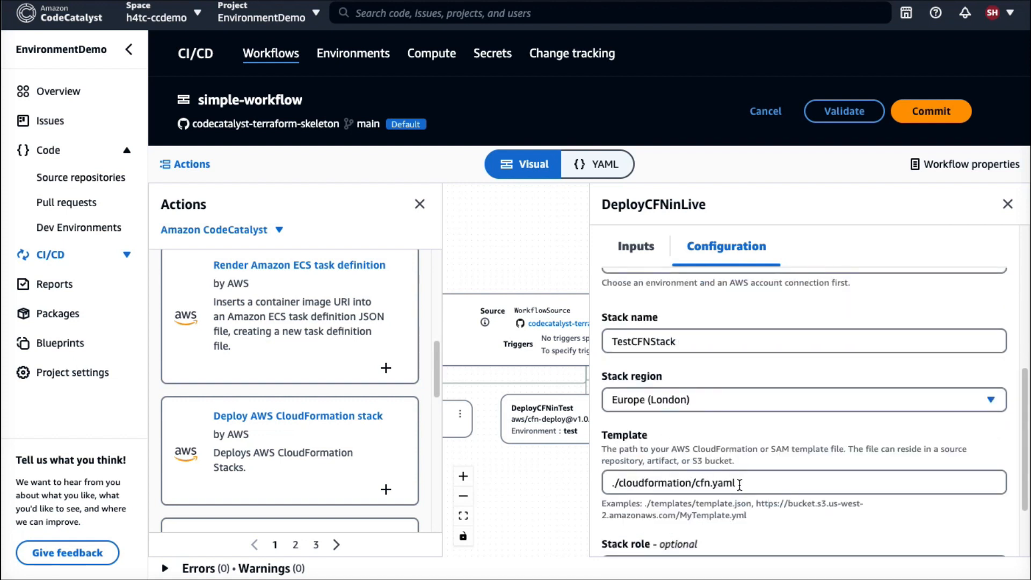
pyautogui.scroll(-1, 739, 485)
# Validate simple-workflow and commit it to main with the message "use cloudformation template".
pyautogui.click(843, 111)
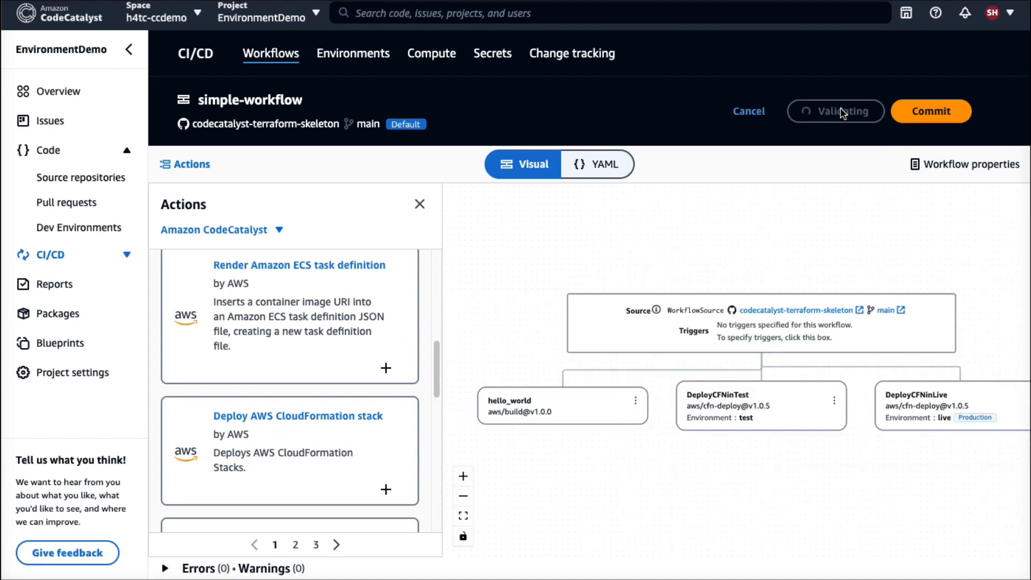
pyautogui.click(931, 111)
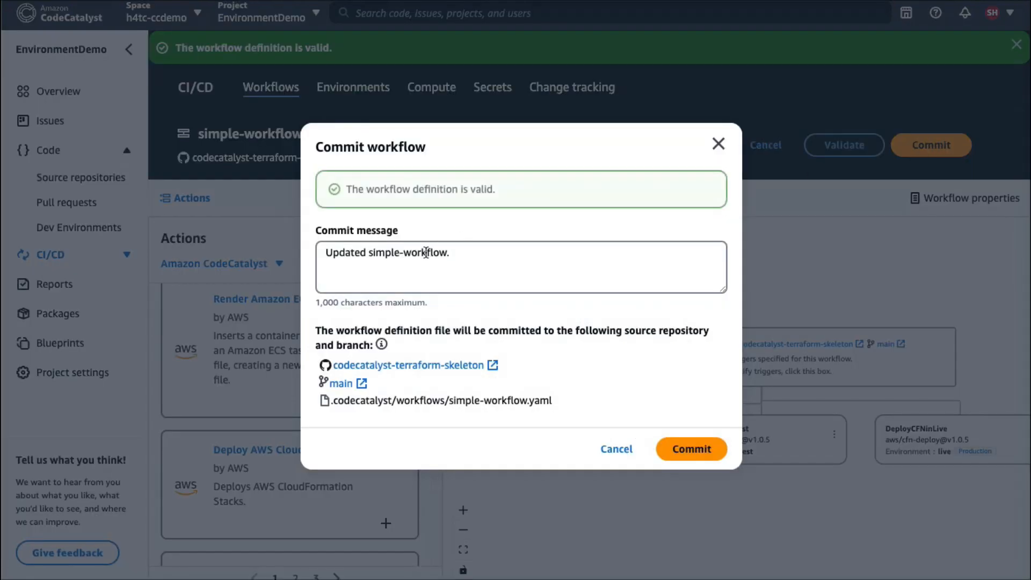
pyautogui.doubleClick(426, 252)
pyautogui.hotkey('ctrl', 'a')
pyautogui.write('use cloudformation template')
pyautogui.click(704, 448)
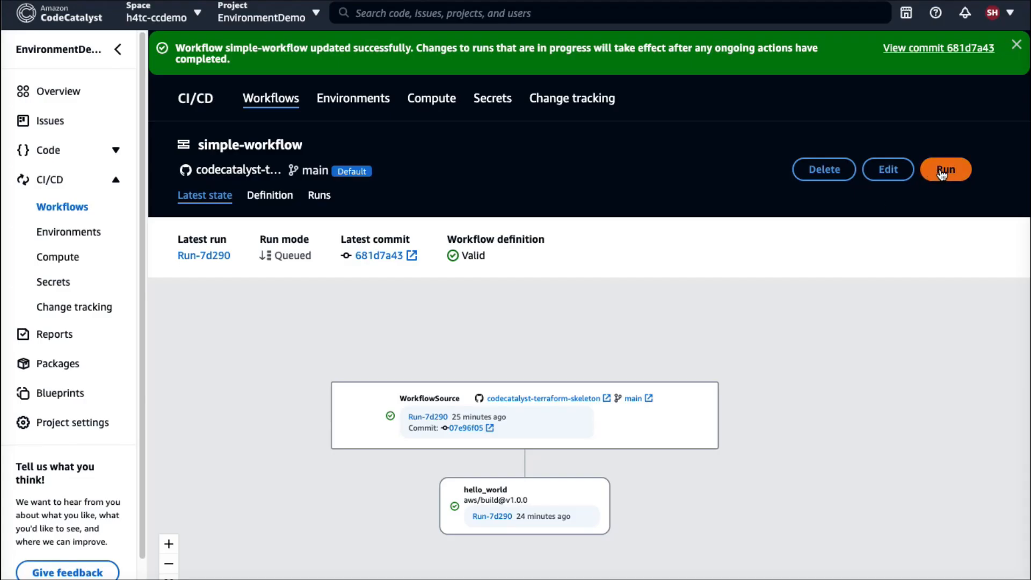
# Run simple-workflow and open the details of the newly started run.
pyautogui.click(940, 171)
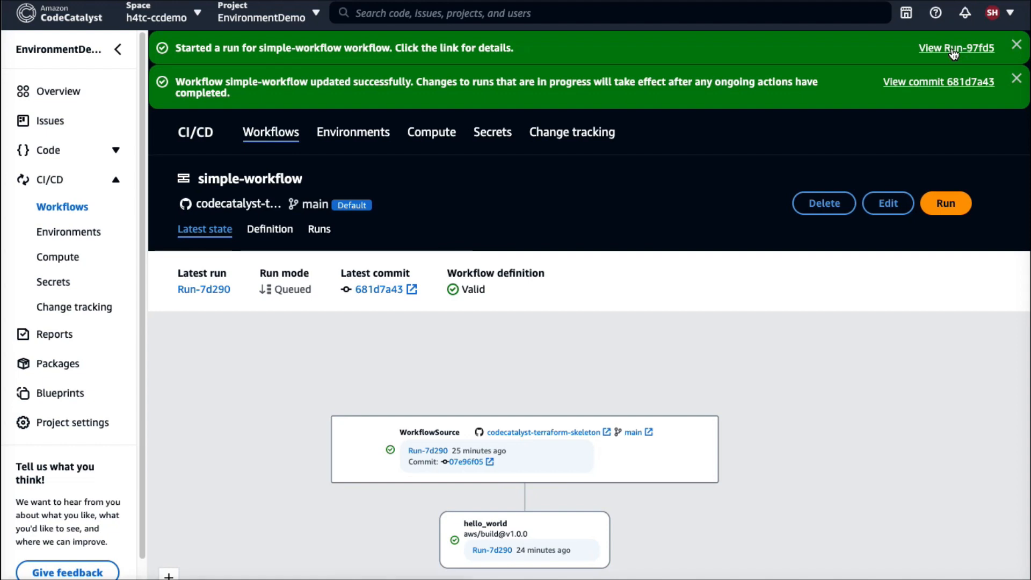
pyautogui.click(953, 50)
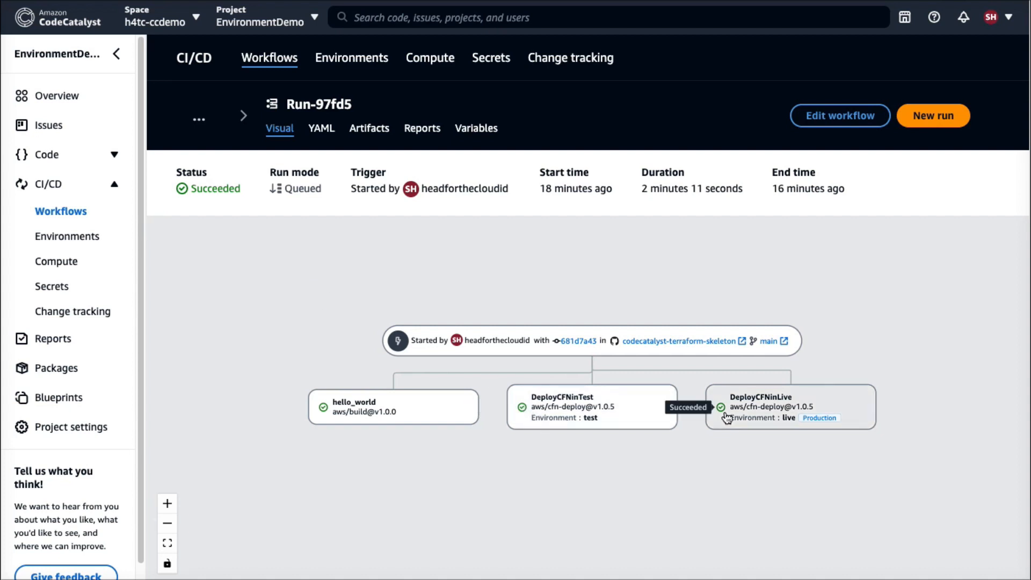
# Go to the project's environments and view the test environment's deployment activity.
pyautogui.click(81, 239)
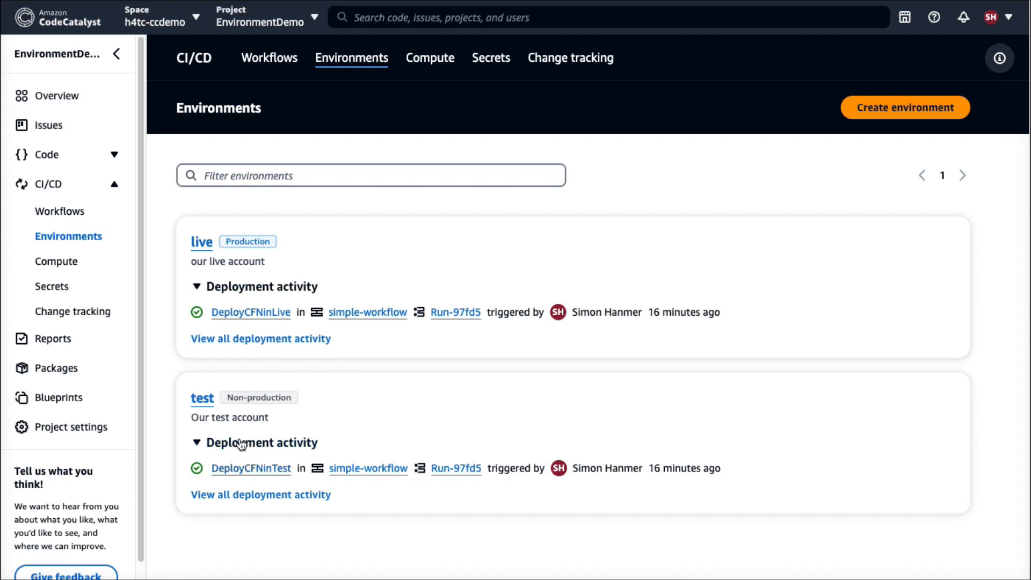
pyautogui.click(203, 399)
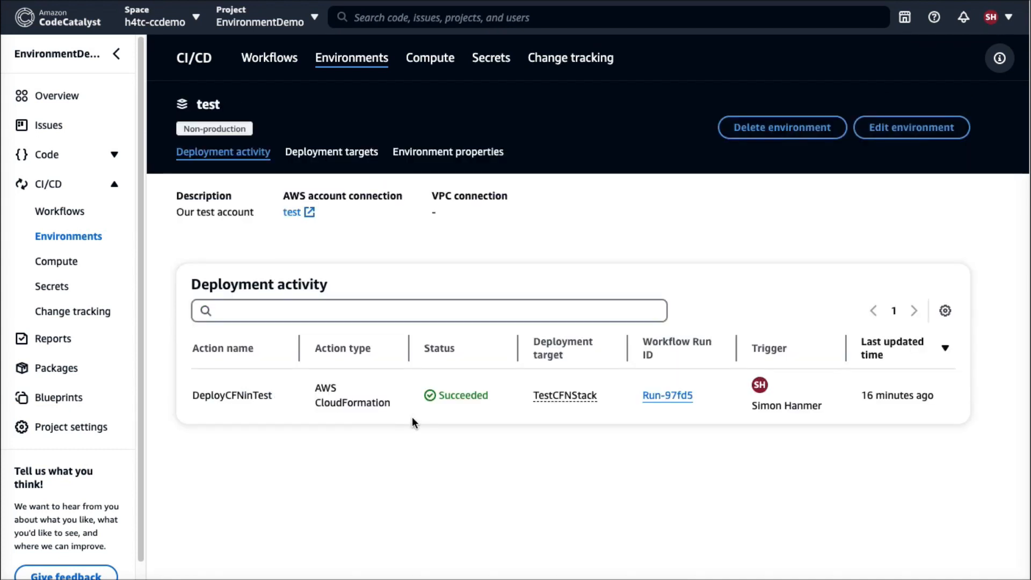